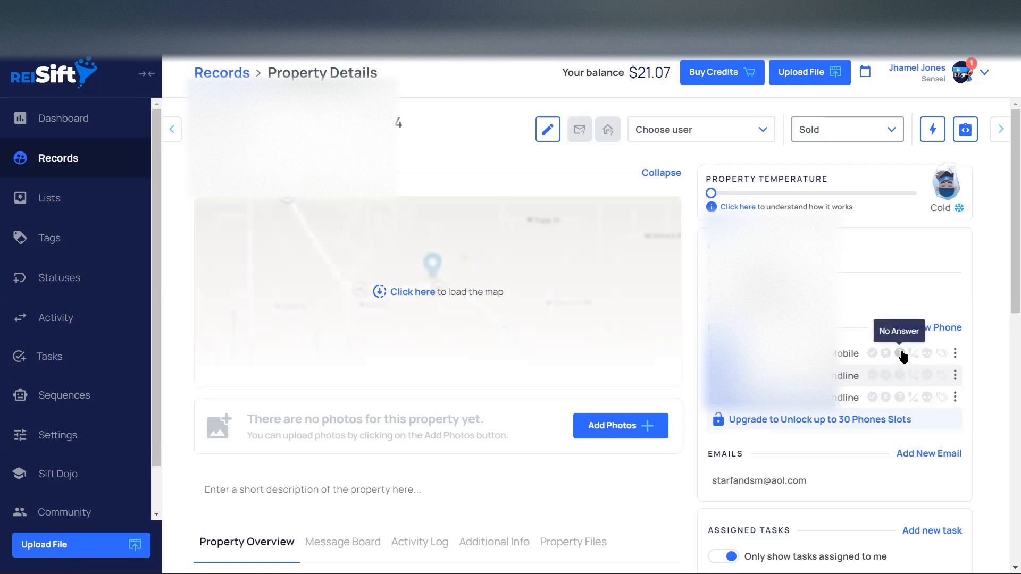
Step: Review the status choices and the edit form of the mobile phone number in the property record
left_click(927, 355)
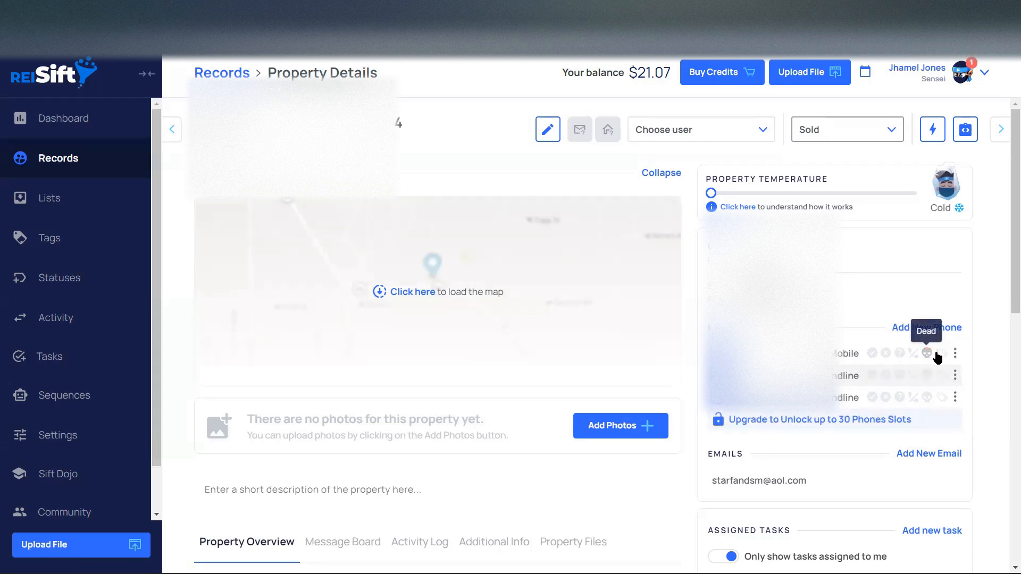
left_click(954, 354)
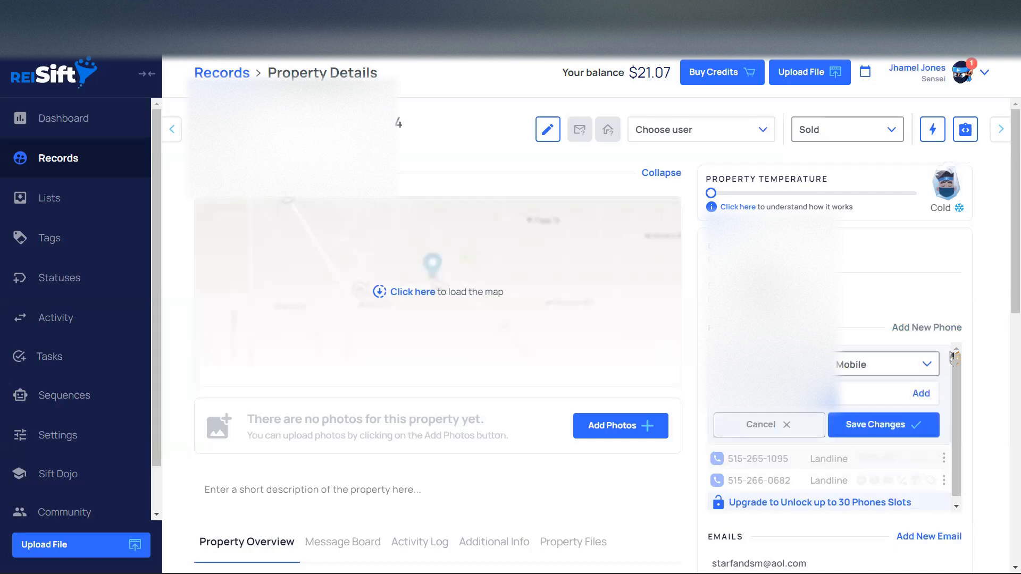
left_click(802, 425)
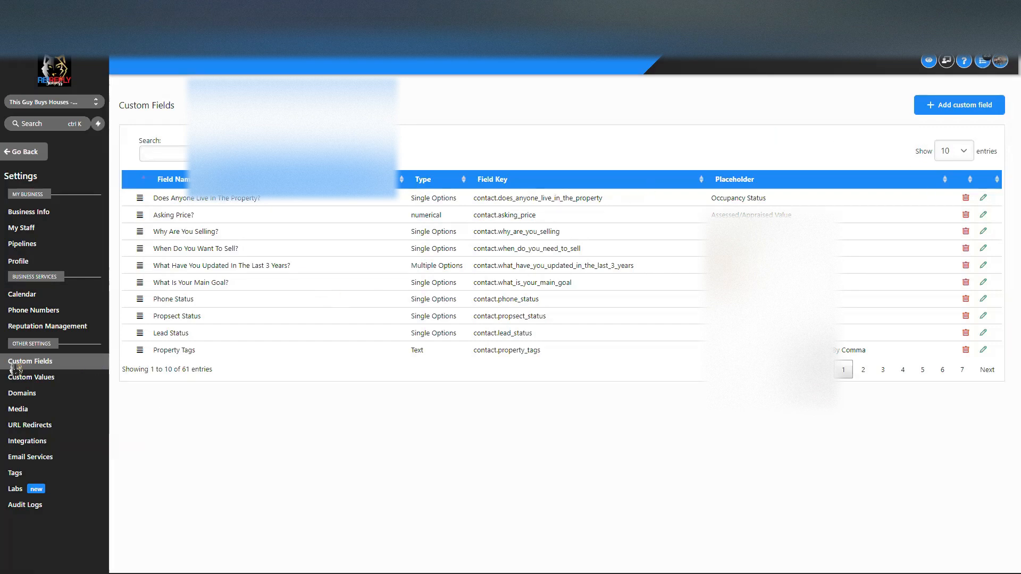
Step: Switch to REI Reply and start a Single Options custom field named "ReiSift Phone Dispositions"
left_click(959, 105)
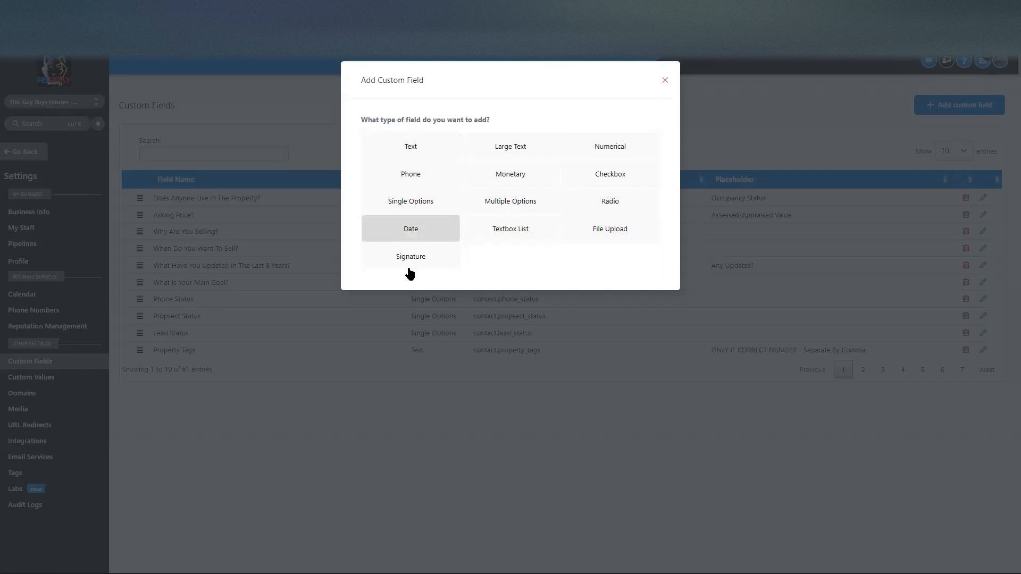
left_click(421, 202)
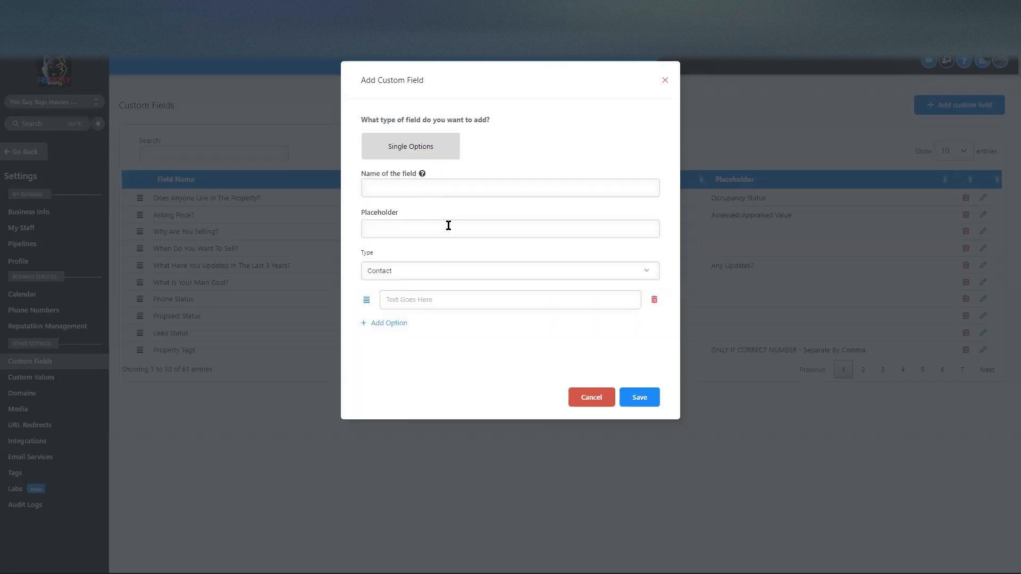
type("REI")
key("BackSpace")
key("BackSpace")
type("eiSift Phone Disco")
key("BackSpace")
type("positions")
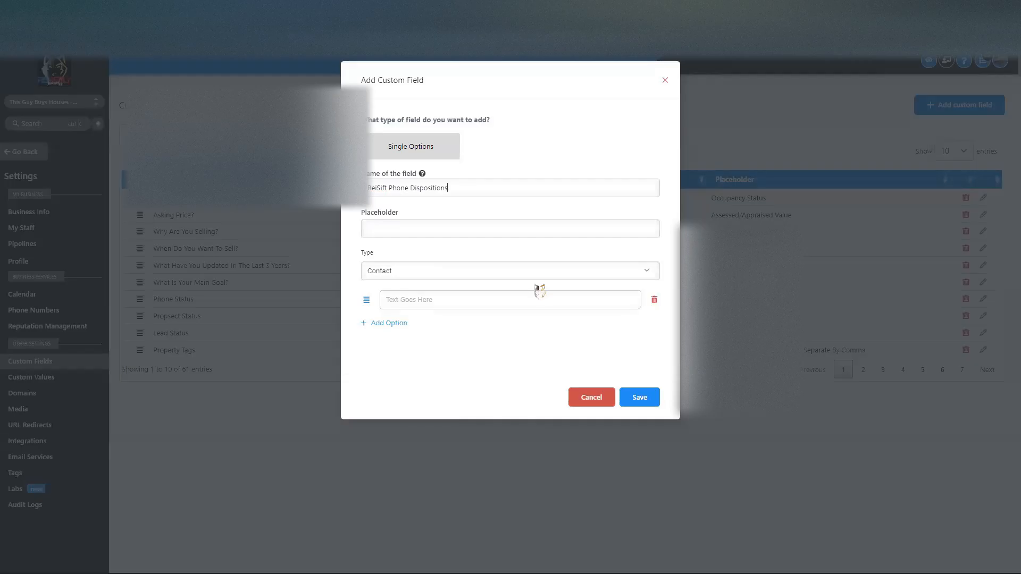
Step: Enter the options Correct, Wrong, No Answer, DNC and Dead for the phone dispositions field
left_click(417, 301)
type("Correct")
left_click(403, 323)
type("Wrong")
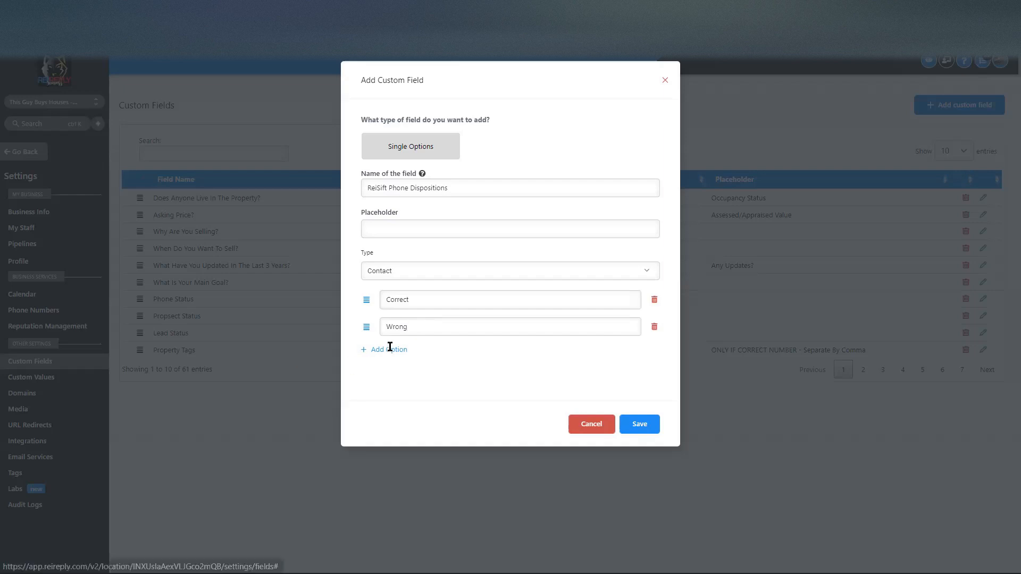
left_click(390, 349)
type("No Answer")
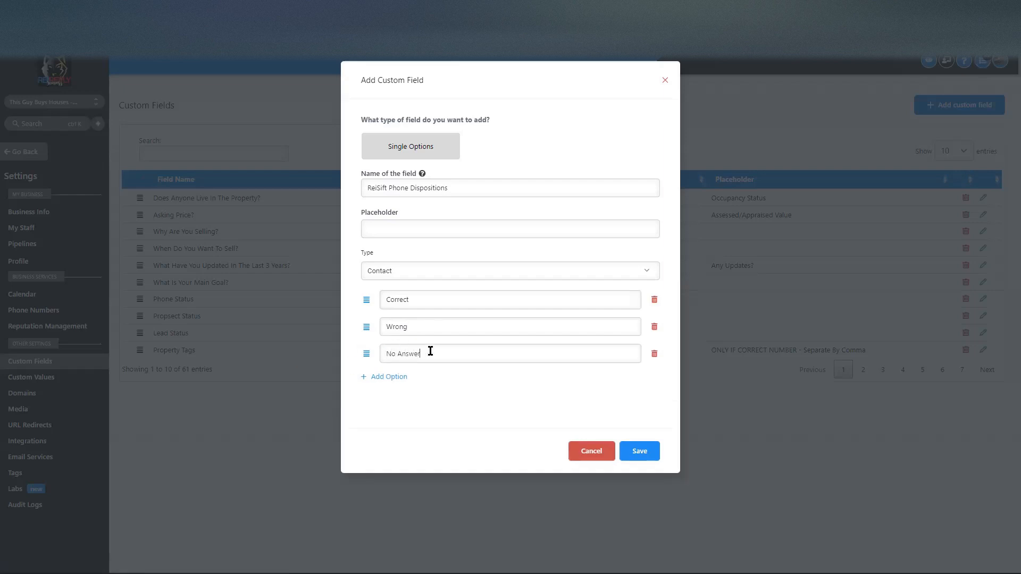
left_click(404, 376)
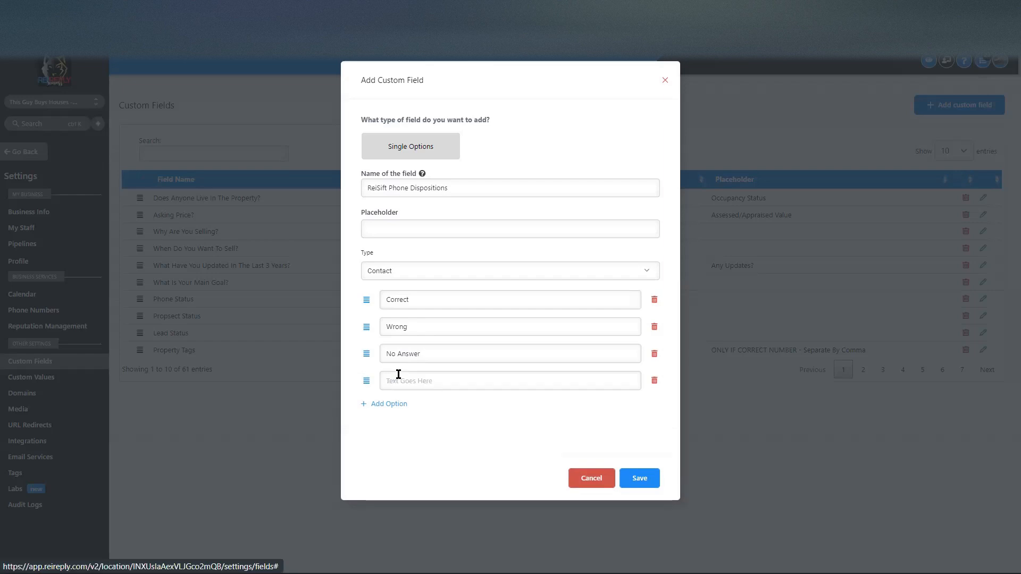
type("DNc")
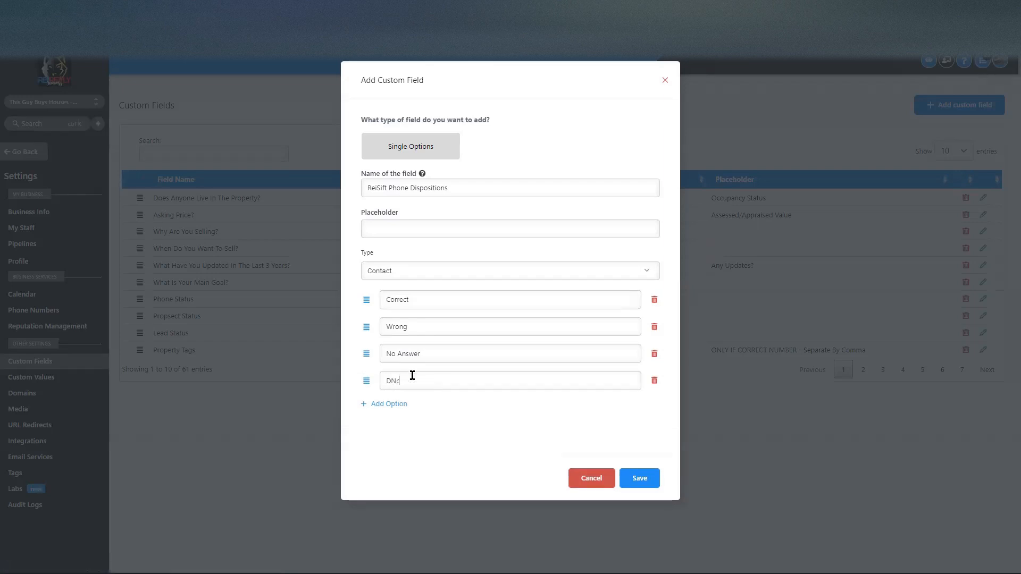
type("C")
left_click(385, 404)
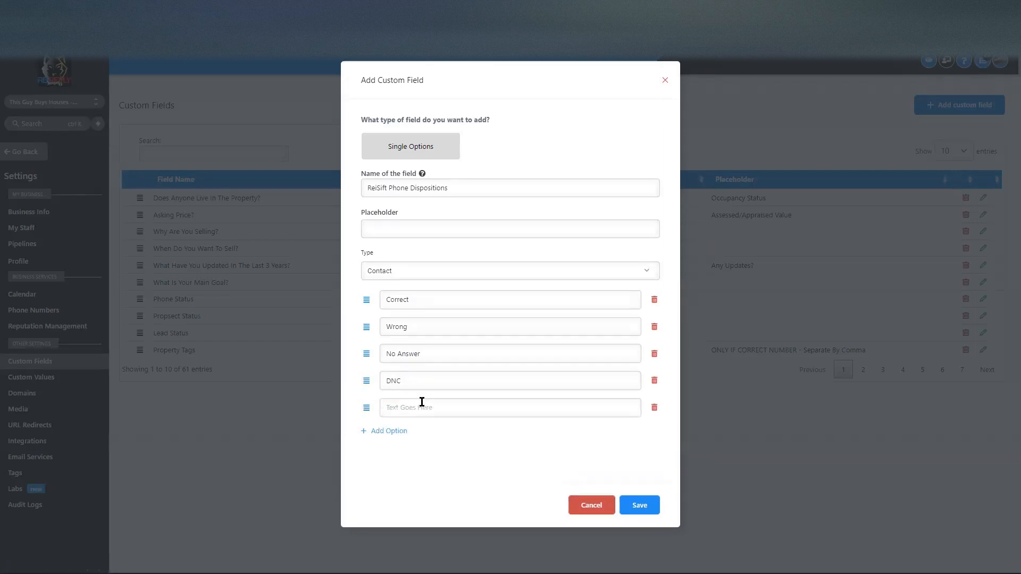
type("Dead")
Step: Append "(Temp)" to the phone dispositions field's name and save the custom field
left_click(620, 182)
type("(Temp)")
left_click_drag(469, 188, 449, 188)
left_click(639, 505)
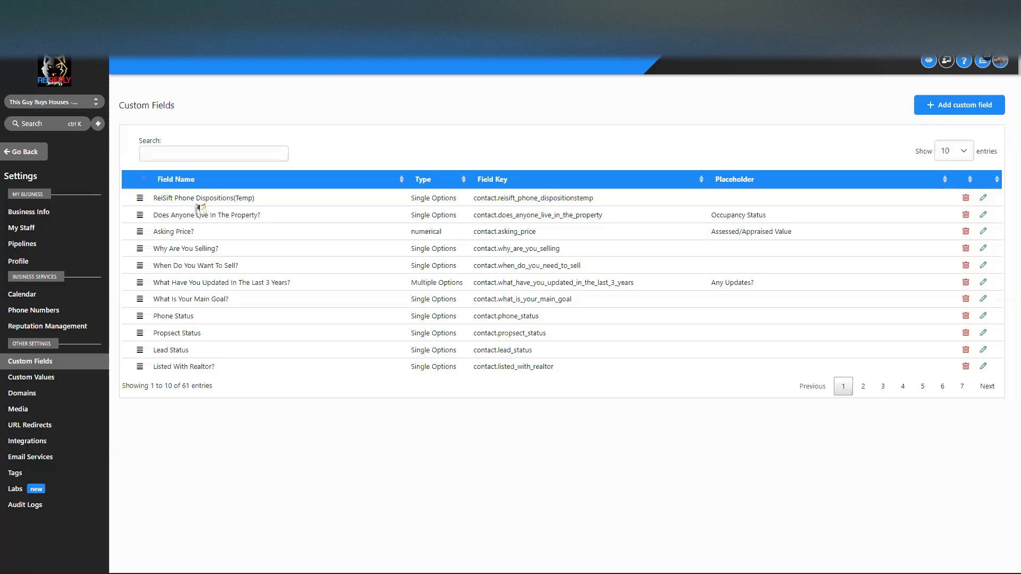
left_click_drag(161, 198, 186, 198)
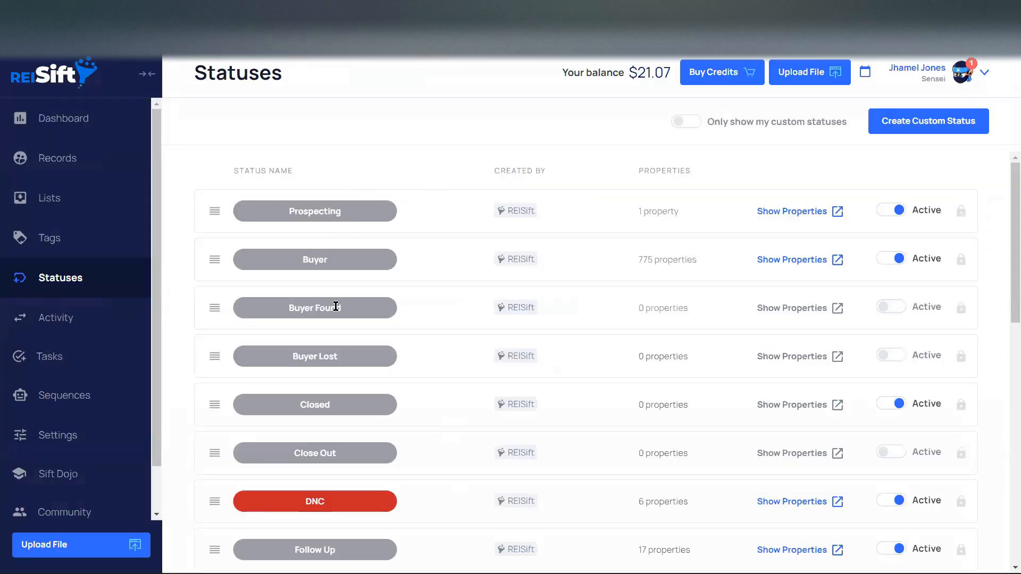
Step: Switch to REISift and examine the full list of property statuses
scroll(336, 305, "down", 10)
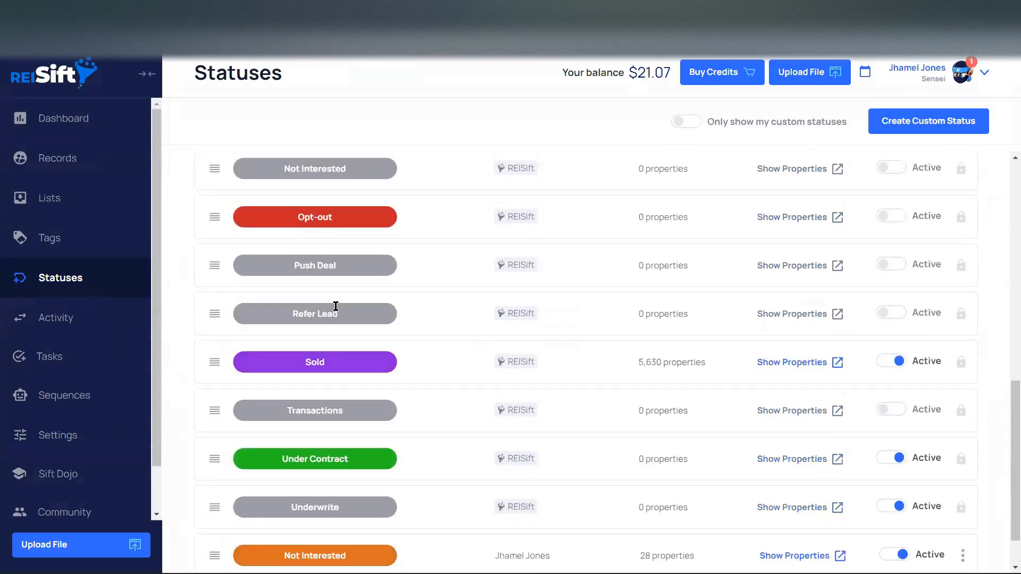
scroll(335, 306, "up", 10)
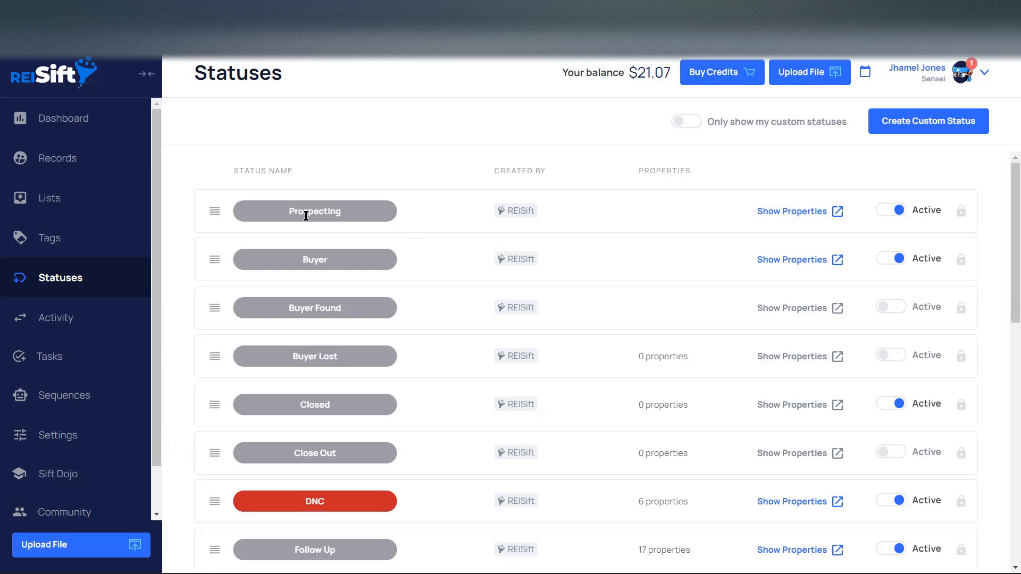
left_click_drag(294, 216, 372, 212)
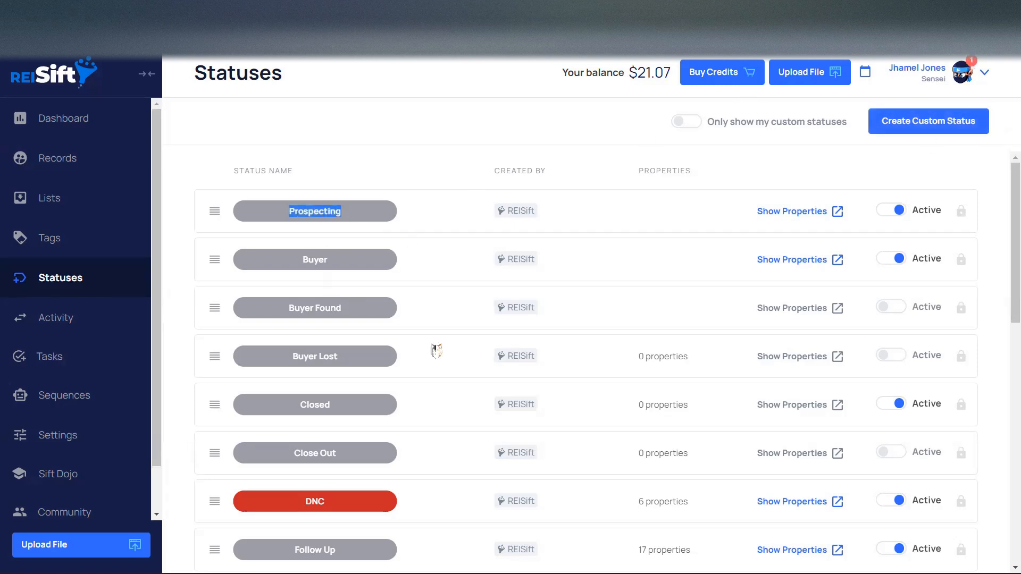
scroll(269, 382, "down", 15)
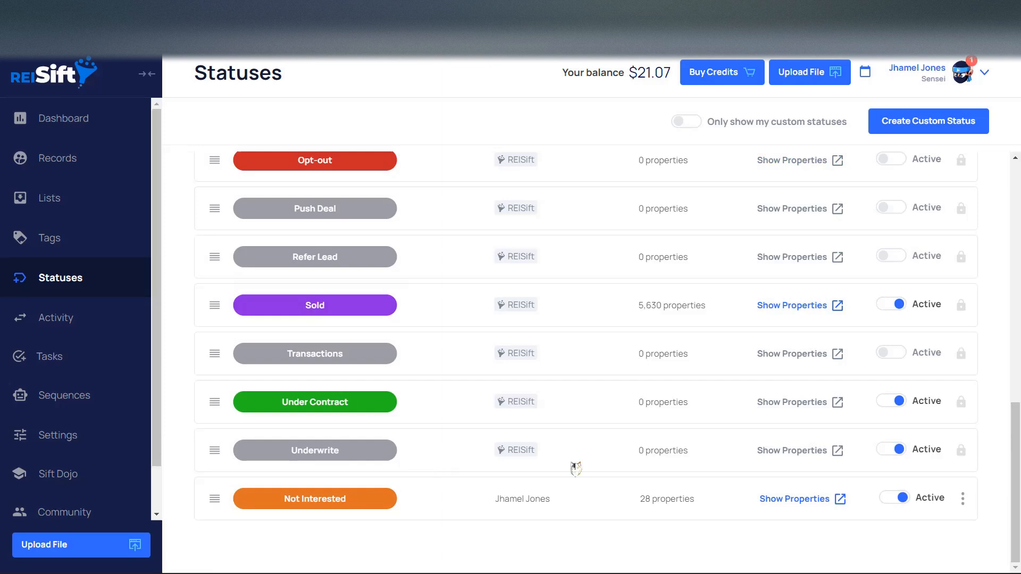
scroll(345, 493, "up", 12)
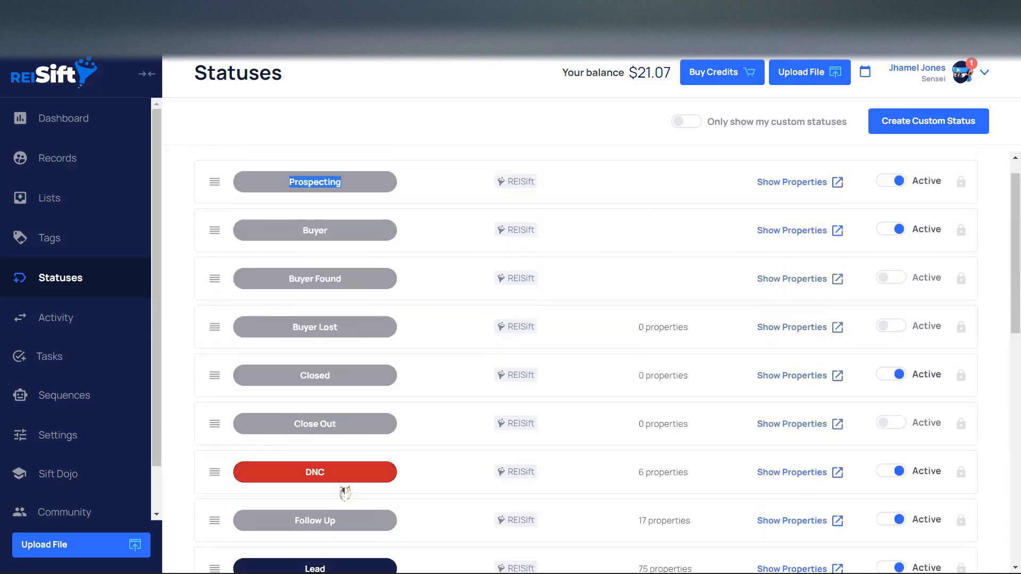
left_click(489, 119)
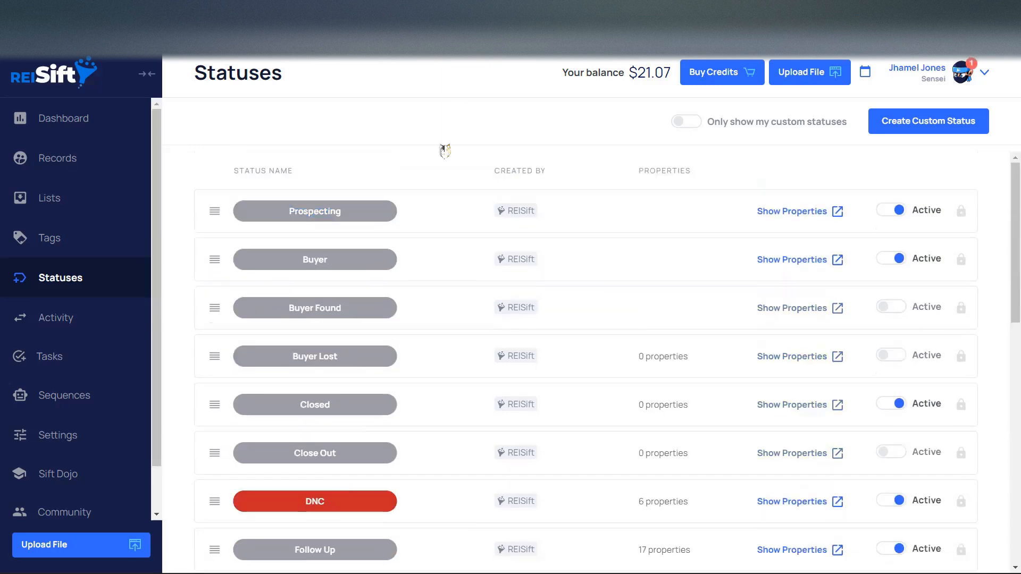
scroll(364, 333, "down", 4)
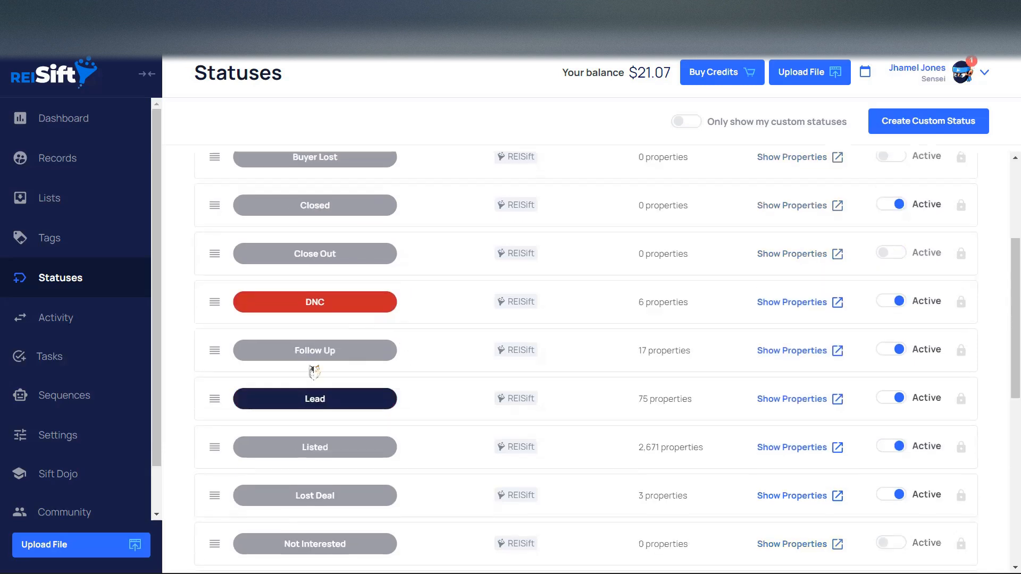
scroll(330, 420, "down", 8)
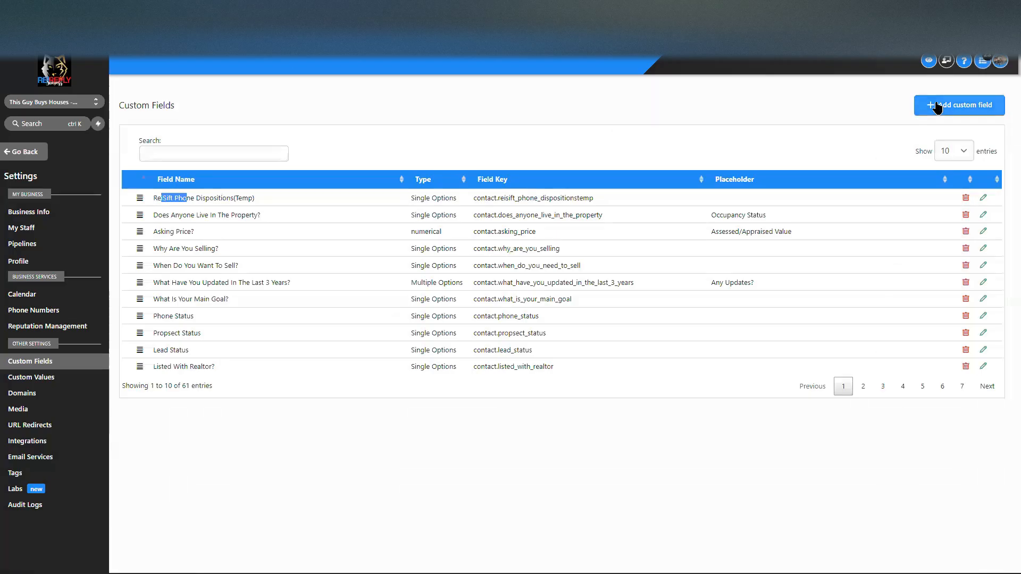
Step: Switch to REI Reply and start a Single Options custom field named "ReiSift Property Disposition(Temp)" with Prospecting as its first option
left_click(936, 105)
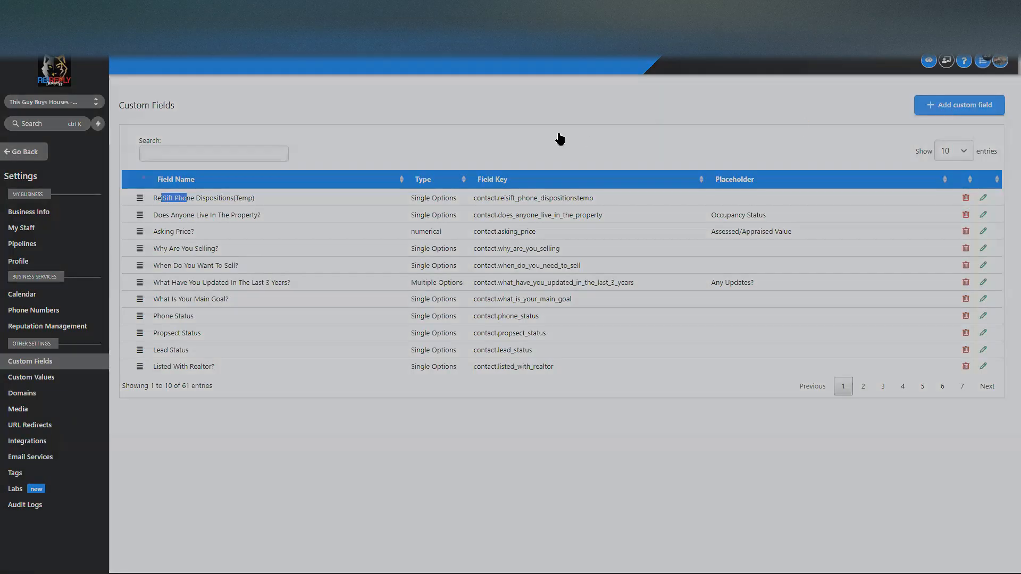
left_click(410, 212)
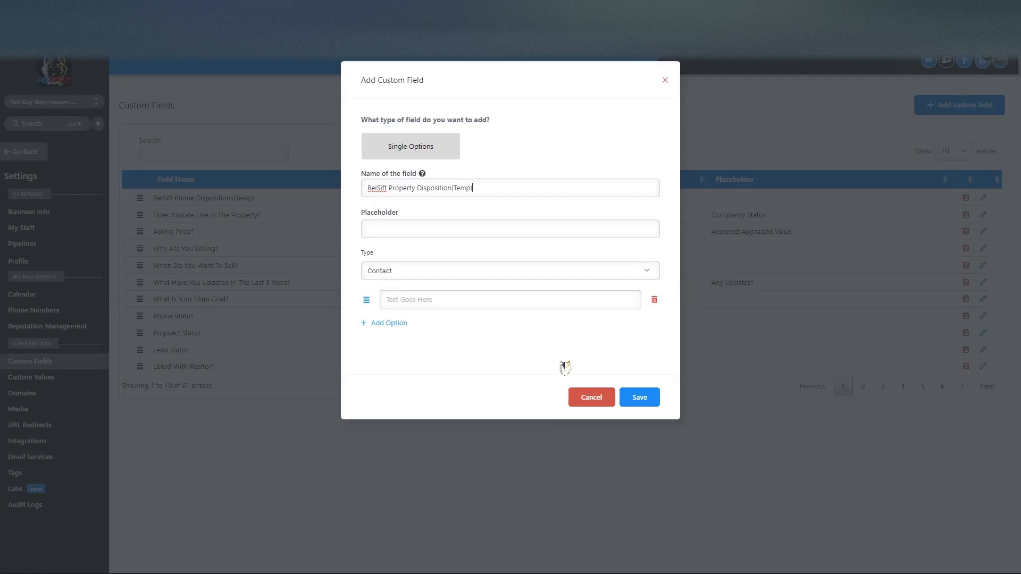
left_click(434, 304)
type("Prospecting")
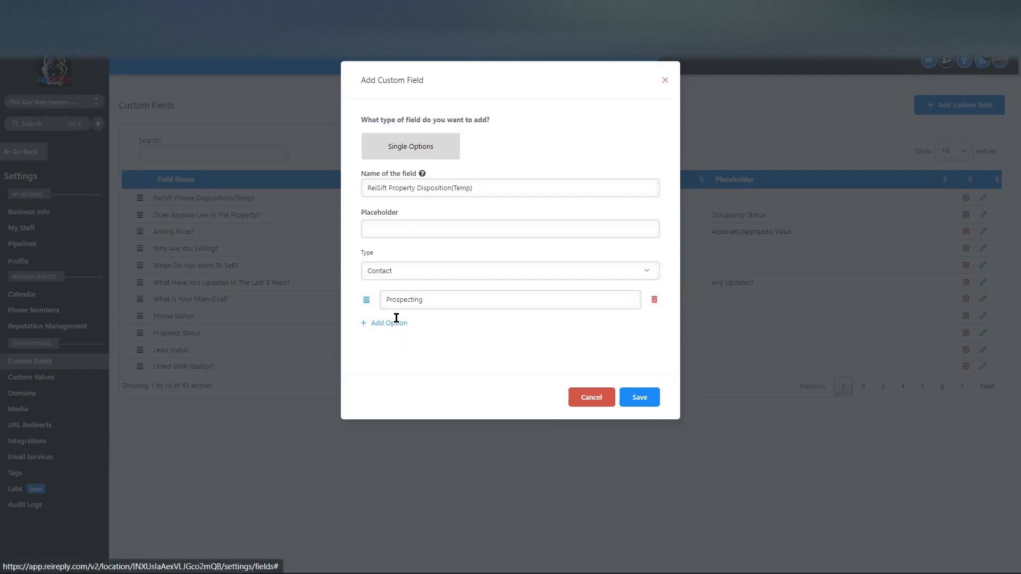
Step: Add the options Lead, Sold and Not Interested to the property disposition field and save it
left_click(398, 323)
type("Lead")
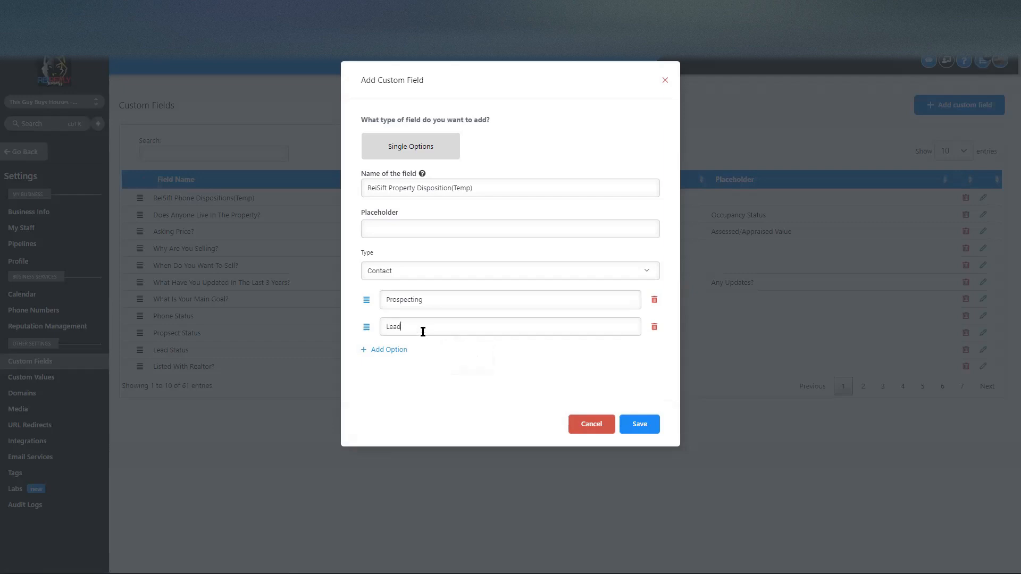
left_click(381, 350)
left_click(428, 355)
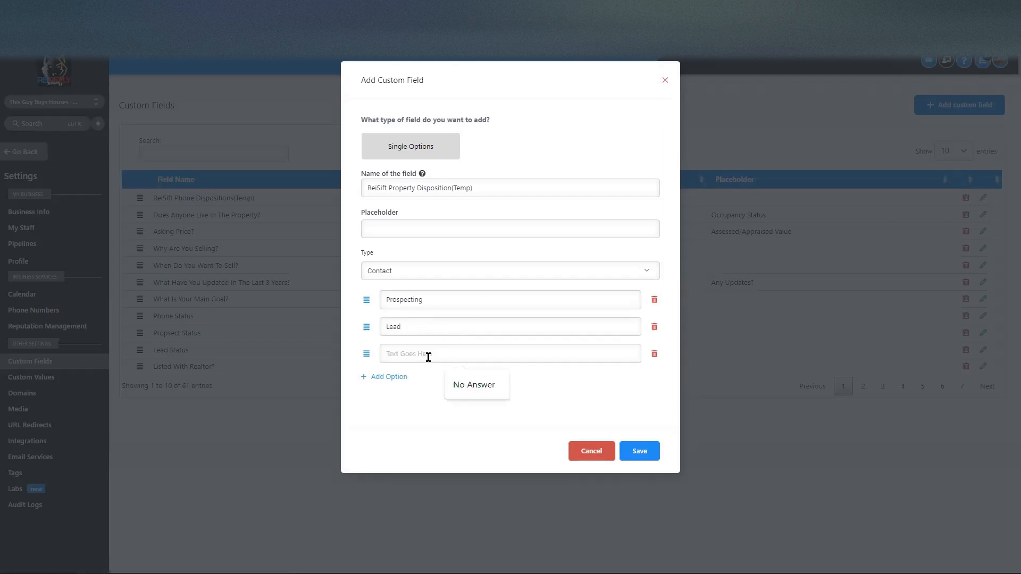
type("Sc")
type("ld")
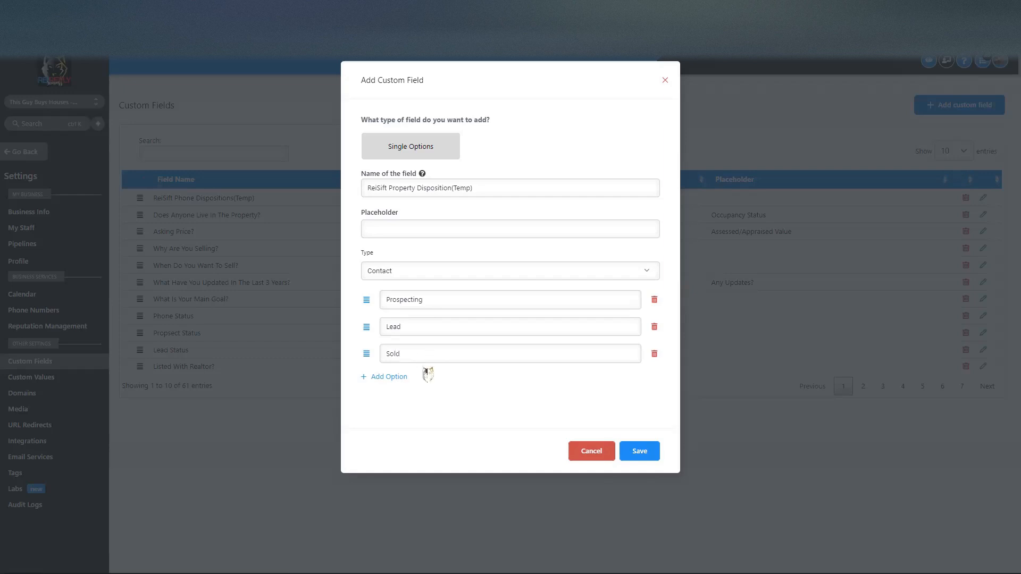
left_click(384, 377)
left_click(420, 381)
type("Not Interested")
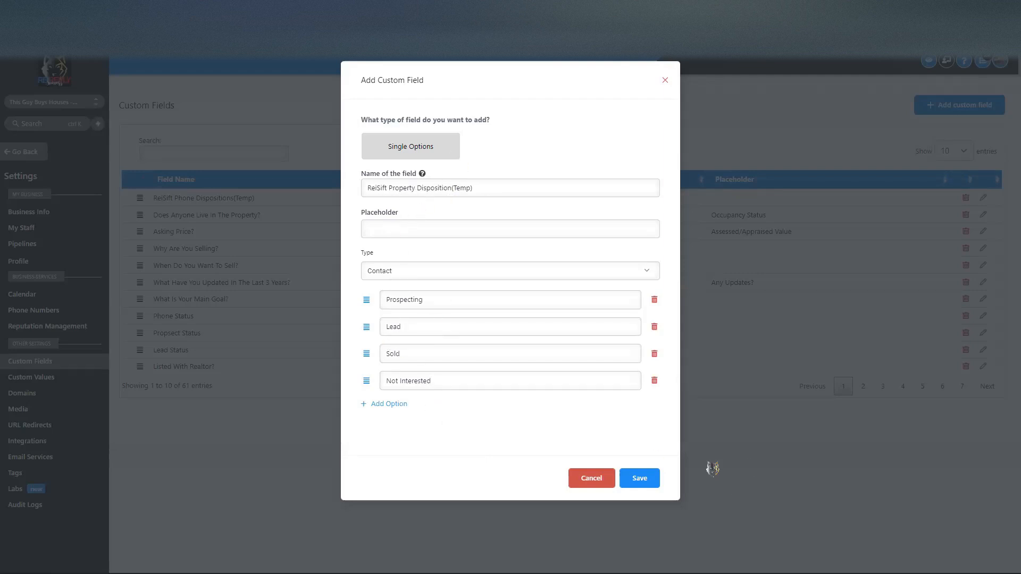
left_click(644, 480)
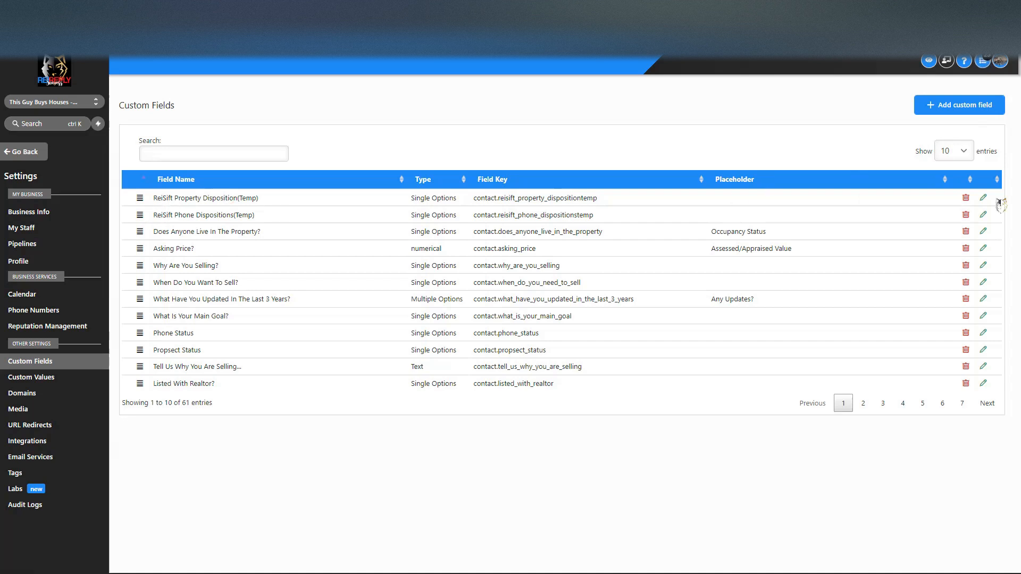
Step: Review the saved options of the phone dispositions and property disposition fields without changing them
left_click(983, 216)
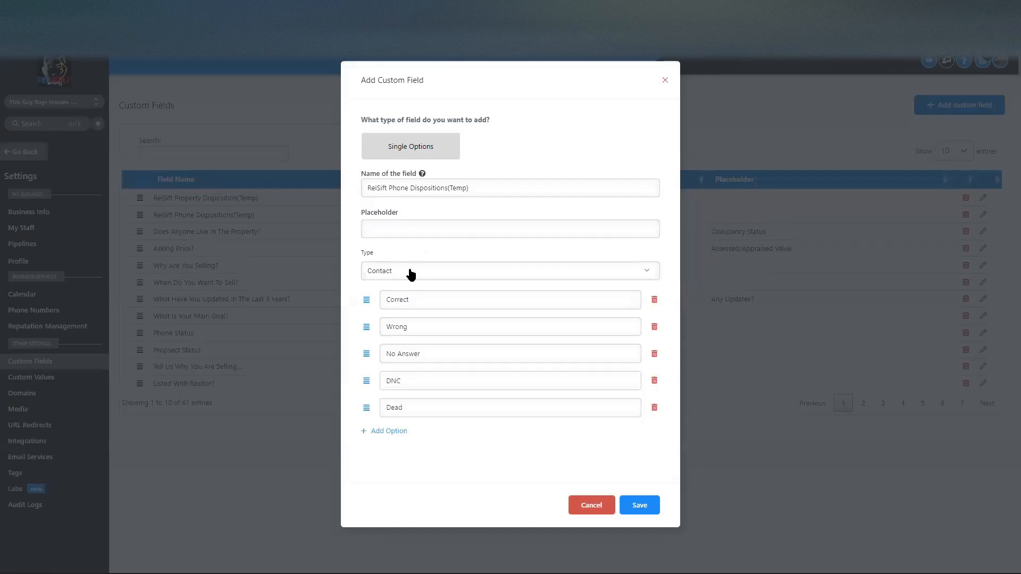
left_click(601, 510)
left_click(983, 197)
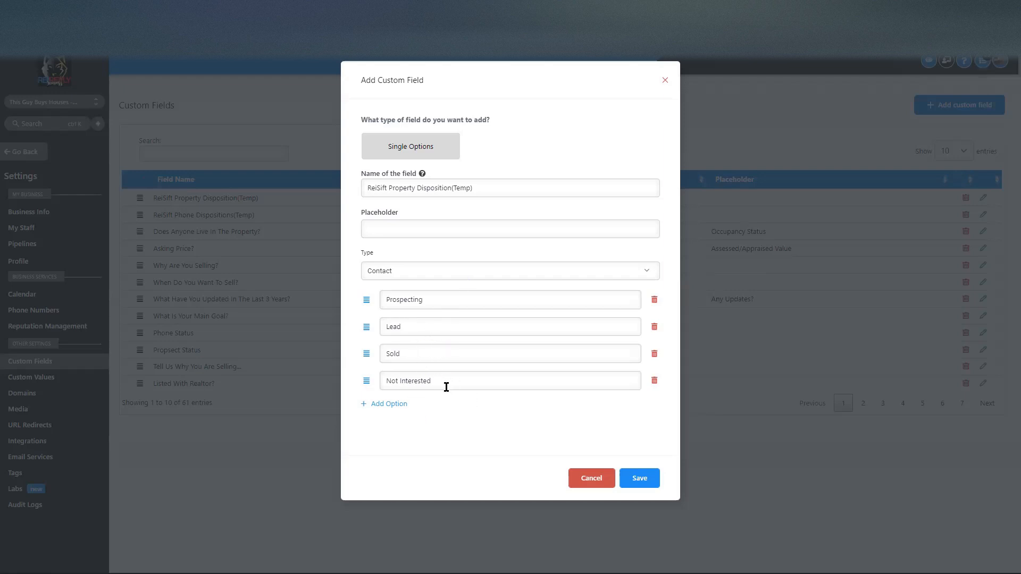
left_click(596, 476)
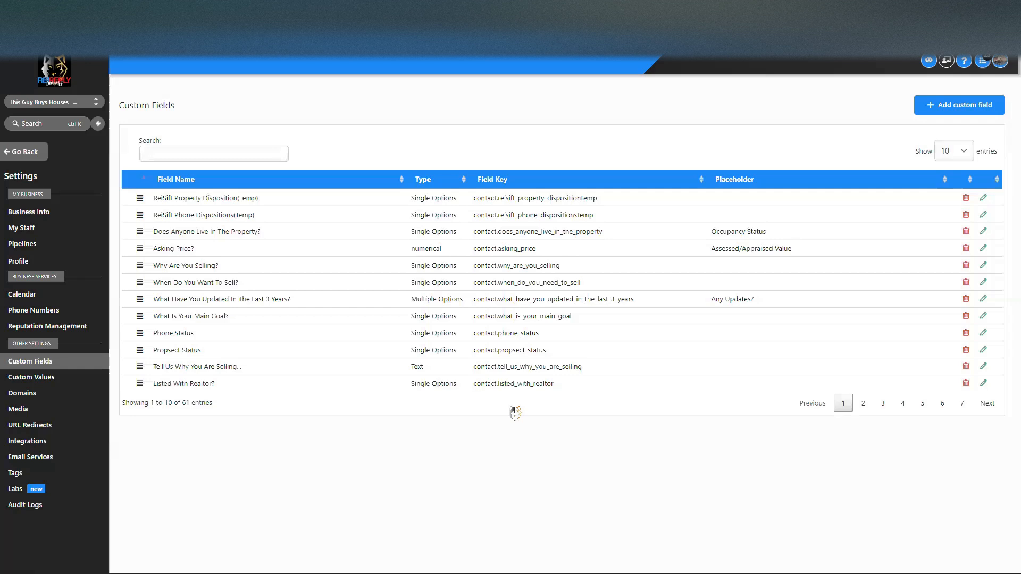
Step: Turn on blurring of the account data, leave the settings and open the contacts list
left_click(928, 60)
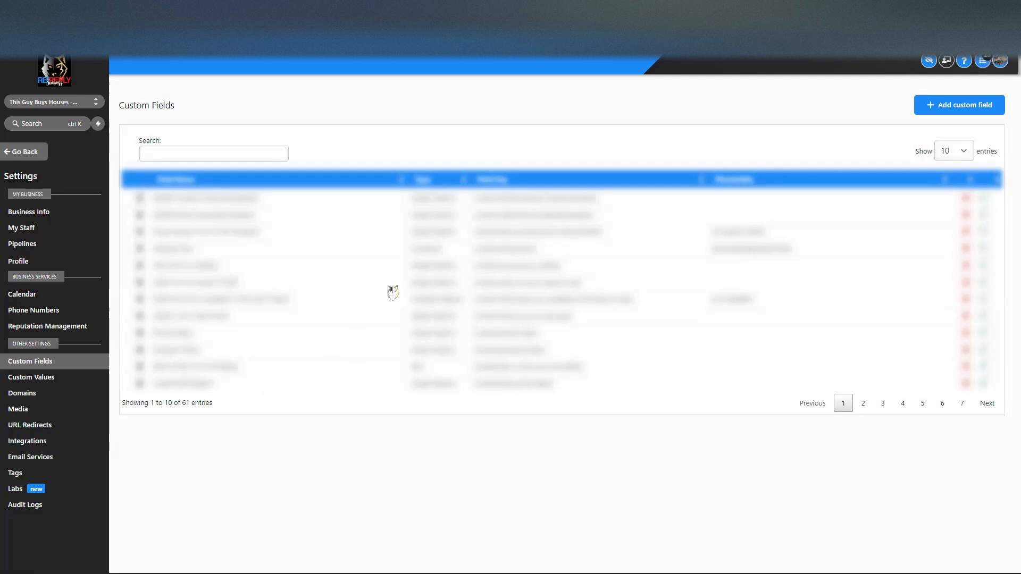
left_click(43, 150)
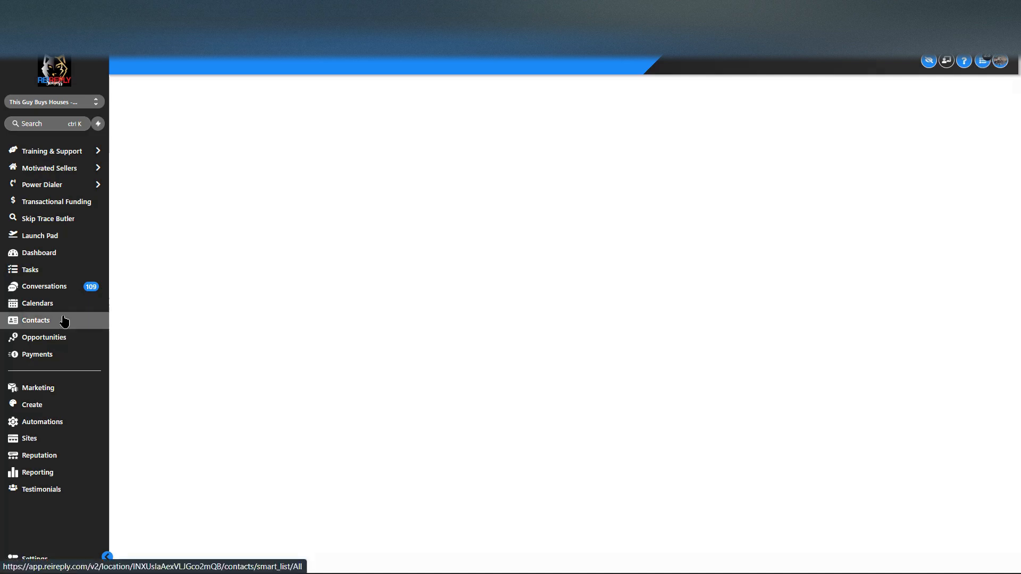
left_click(64, 321)
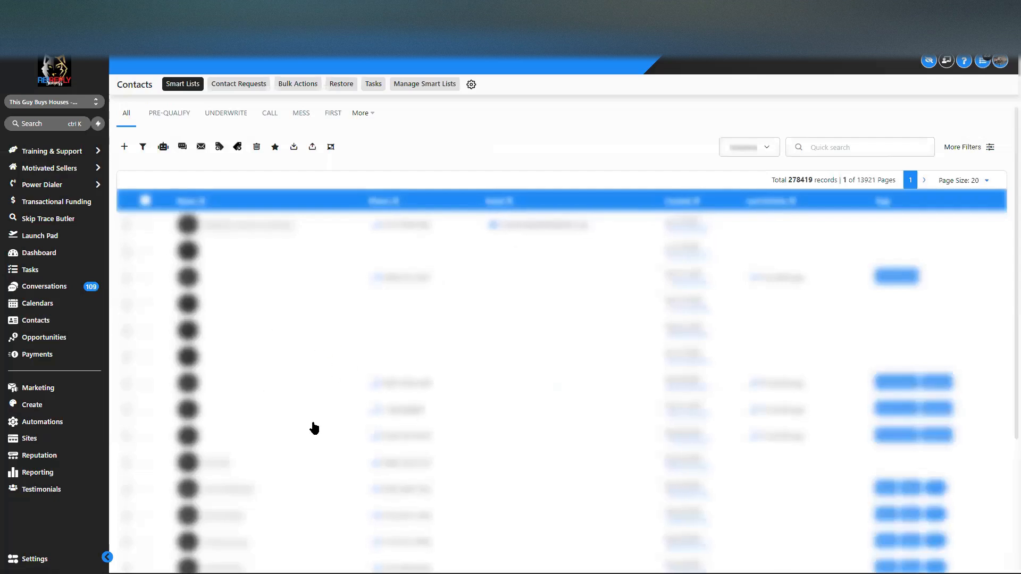
Step: Open the second contact listed, turn off blurring of the account data and show the contact's additional info fields
left_click(346, 484)
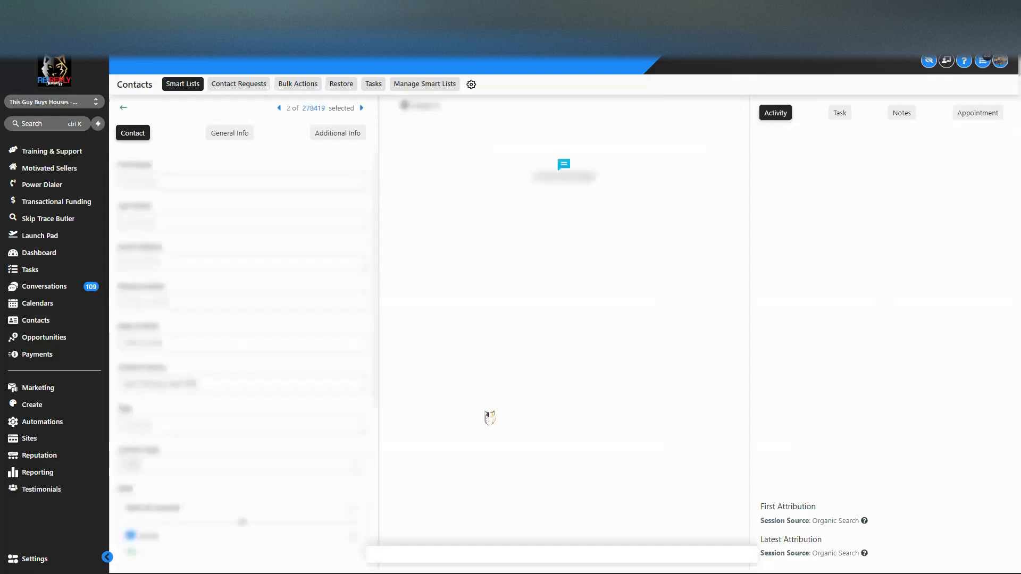
left_click(928, 62)
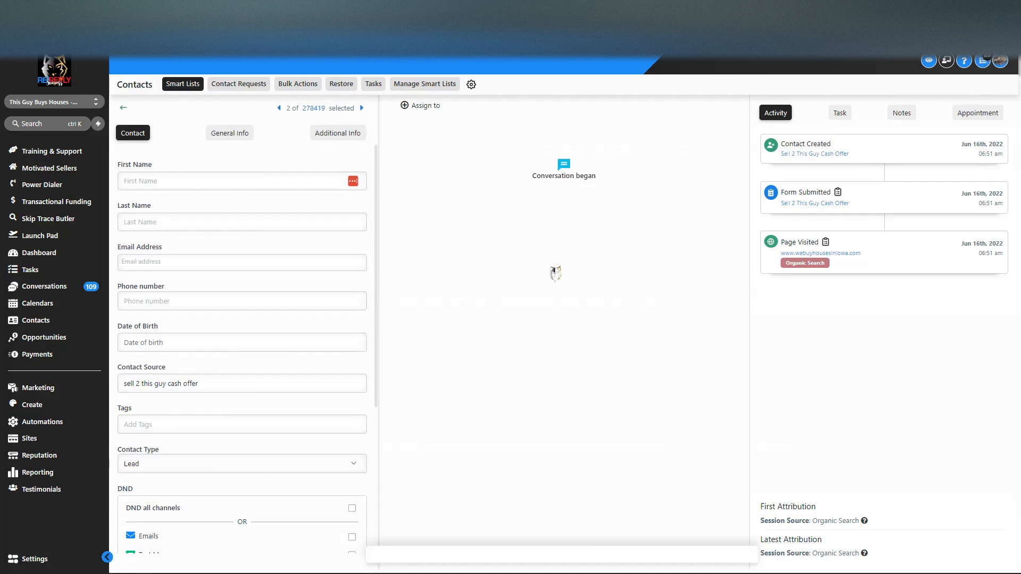
left_click(337, 134)
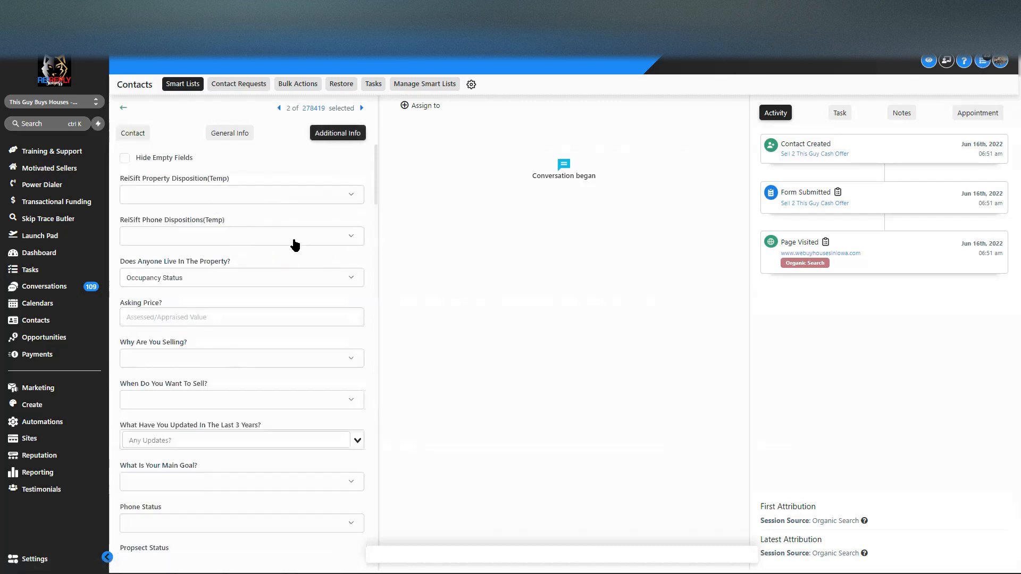
Step: Set the contact's ReiSift Phone Dispositions(Temp) to Correct and save the change
left_click(349, 196)
left_click(356, 163)
left_click(325, 194)
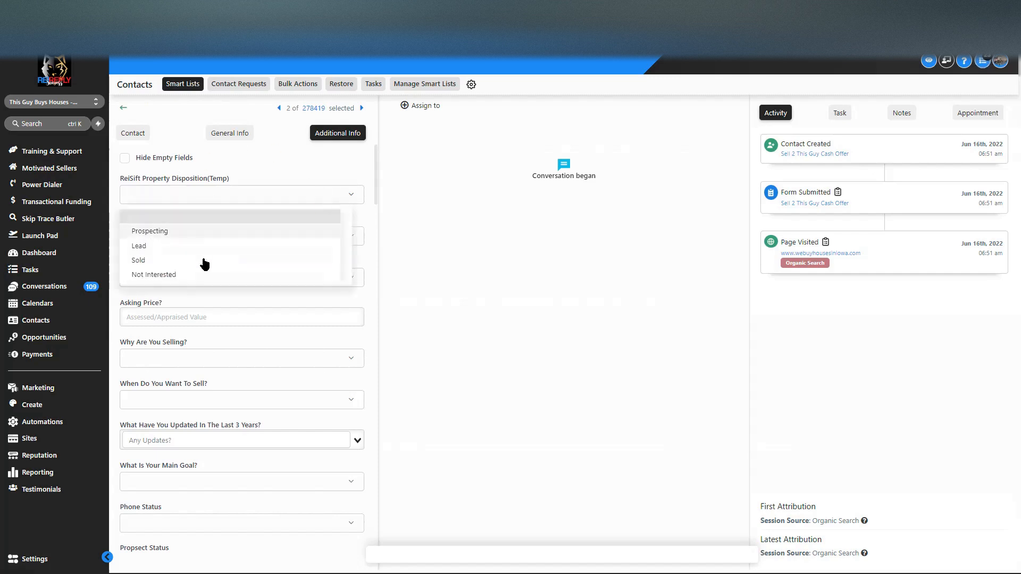
left_click(351, 234)
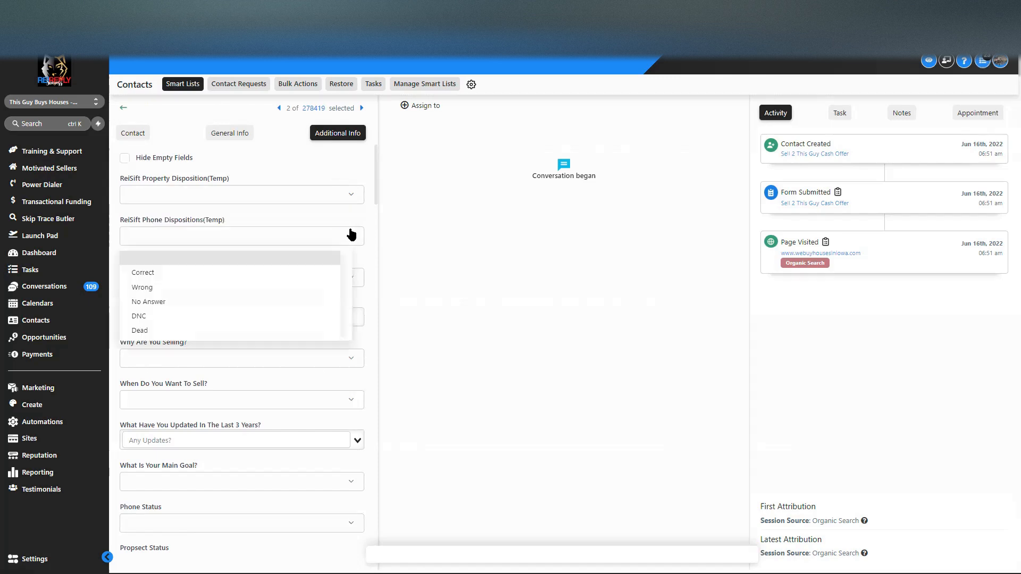
left_click(237, 276)
left_click(351, 161)
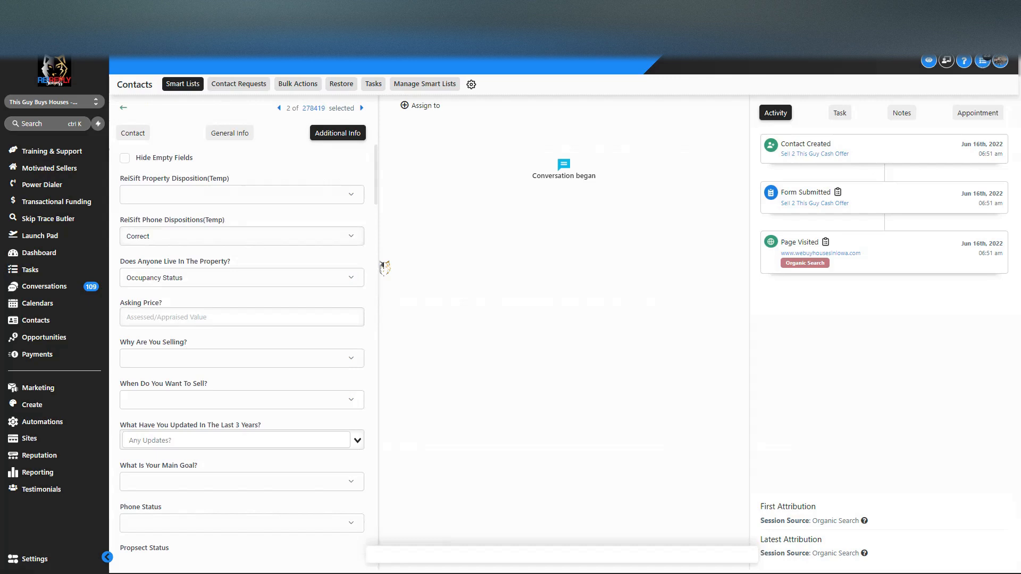
Step: Set the contact's ReiSift Property Disposition(Temp) to Lead and save the change
left_click(281, 288)
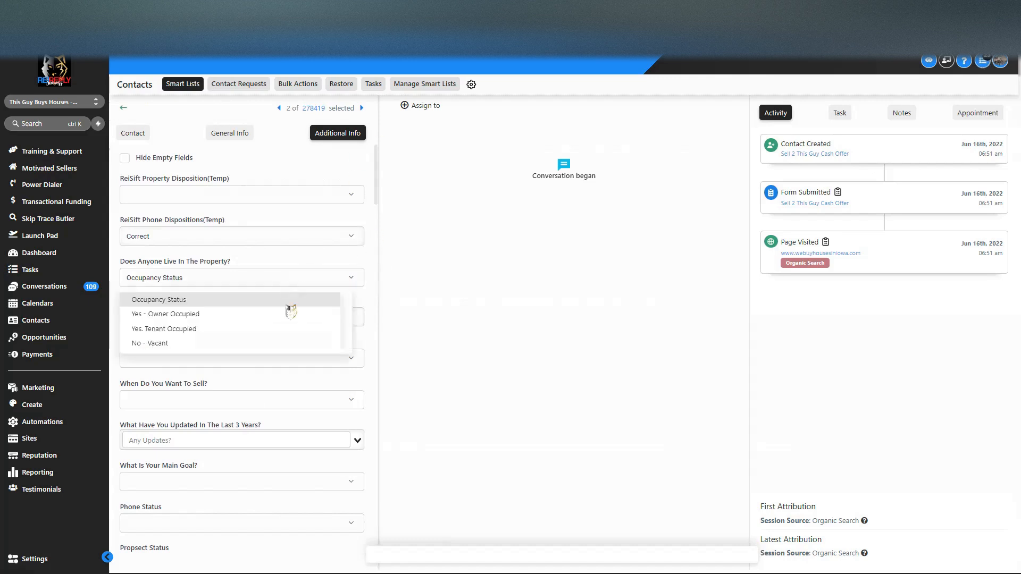
left_click(278, 261)
scroll(249, 383, "down", 5)
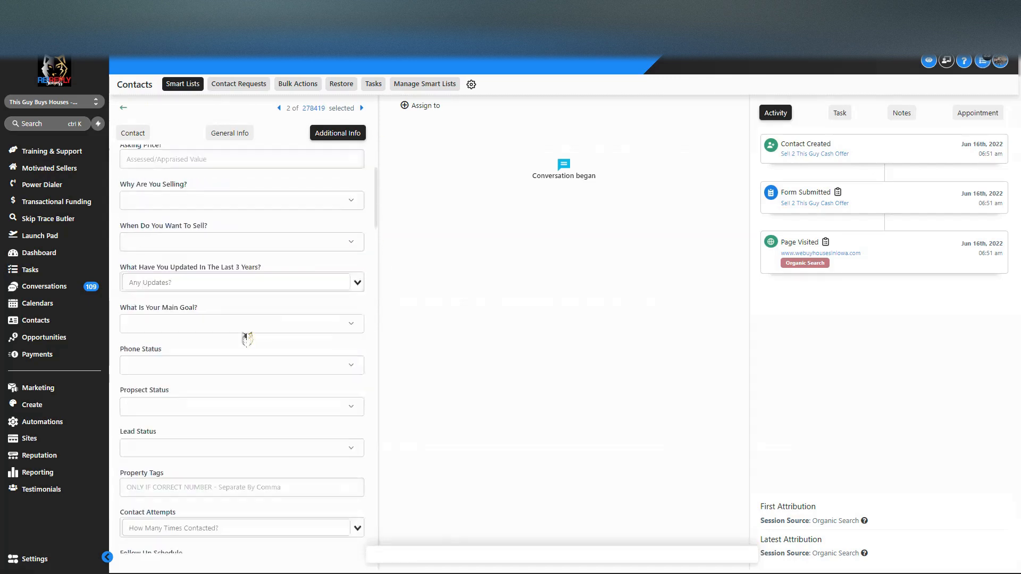
scroll(212, 425, "down", 8)
scroll(202, 430, "up", 13)
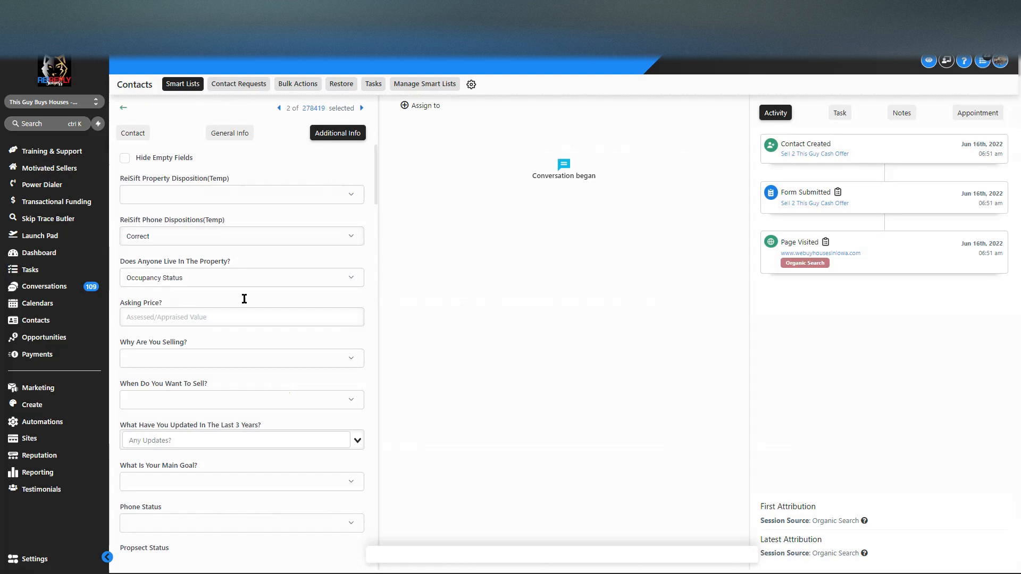
left_click(341, 199)
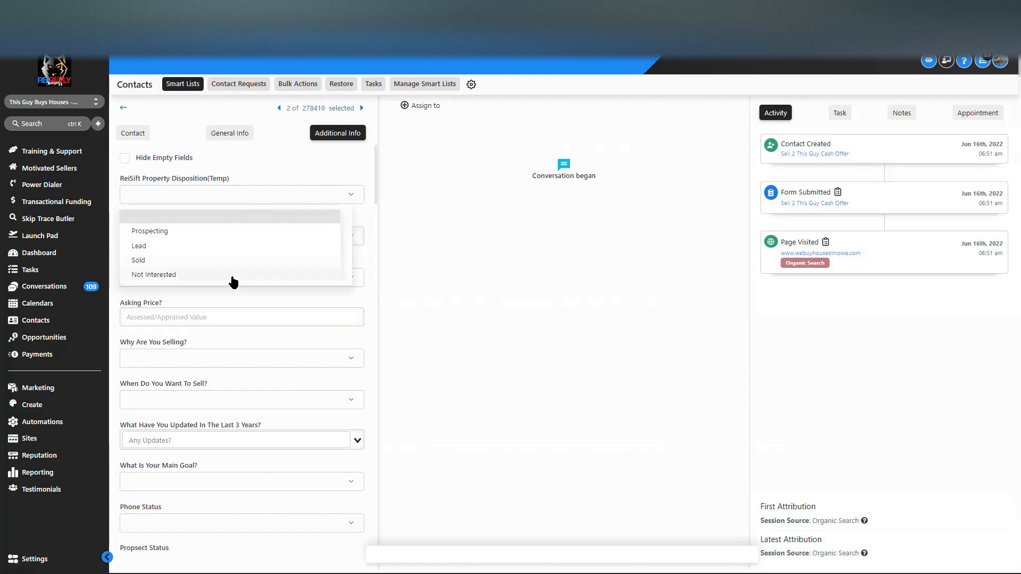
left_click(239, 246)
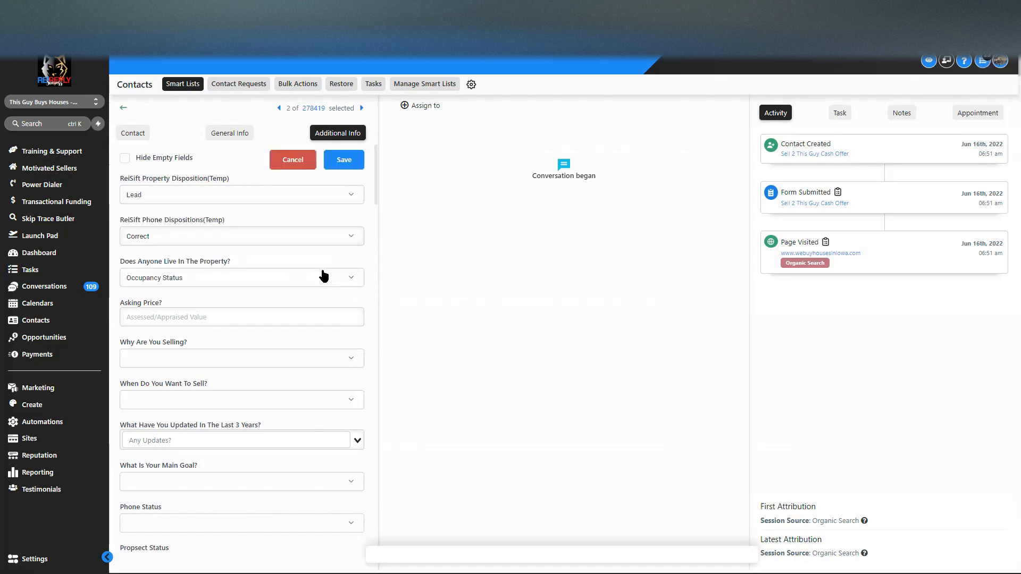
left_click(340, 159)
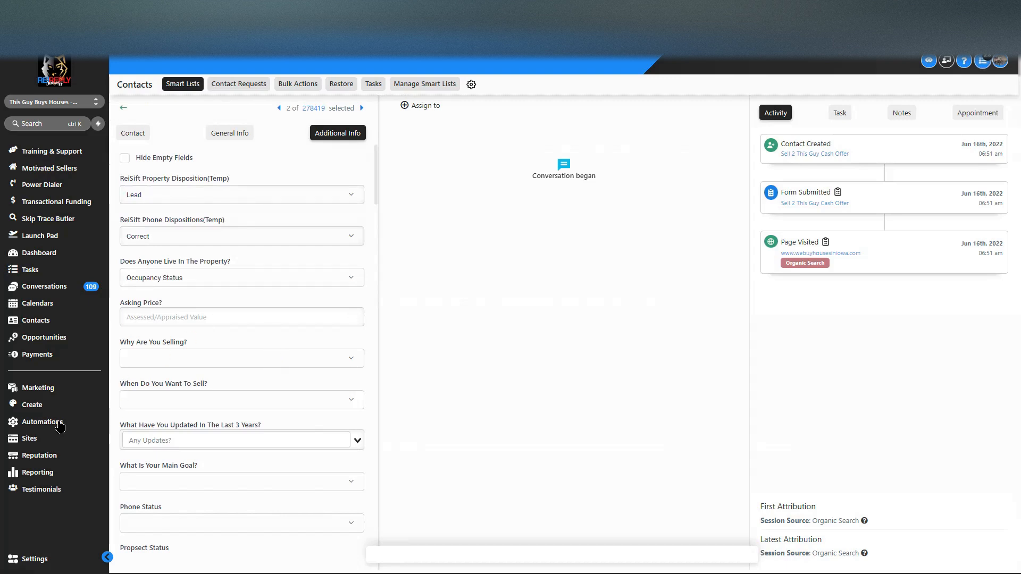
Step: Turn on blurring of the account data again and return to the contacts list
left_click(933, 64)
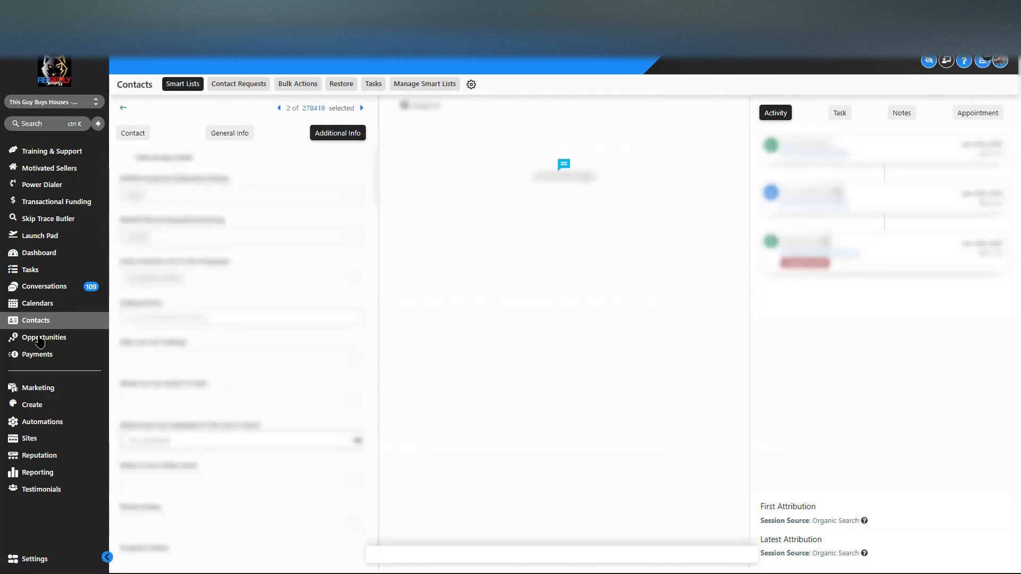
left_click(123, 108)
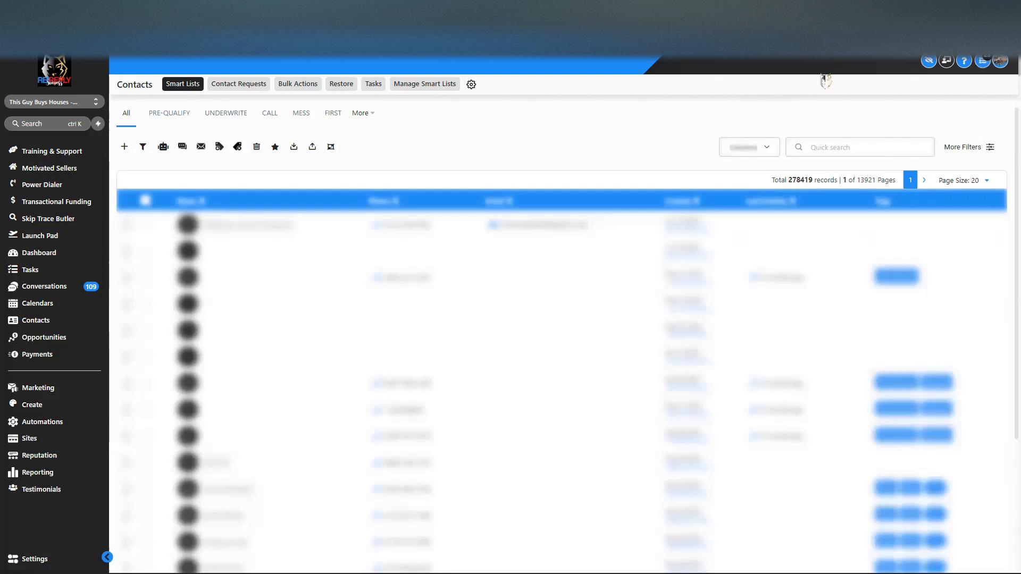
Step: Filter the contacts to those whose ReiSift Property Disposition(Temp) is Lead
left_click(997, 150)
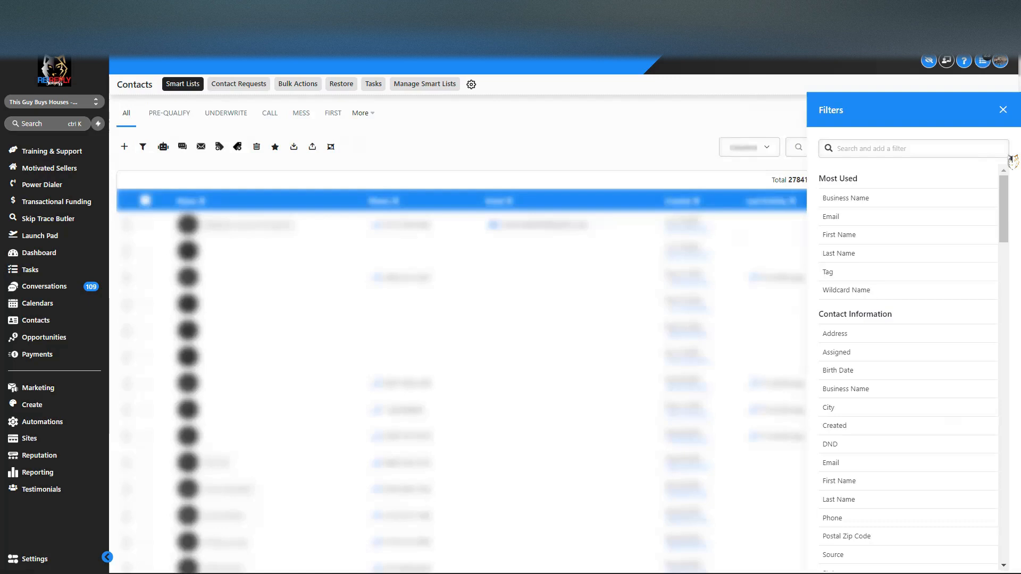
type("stau")
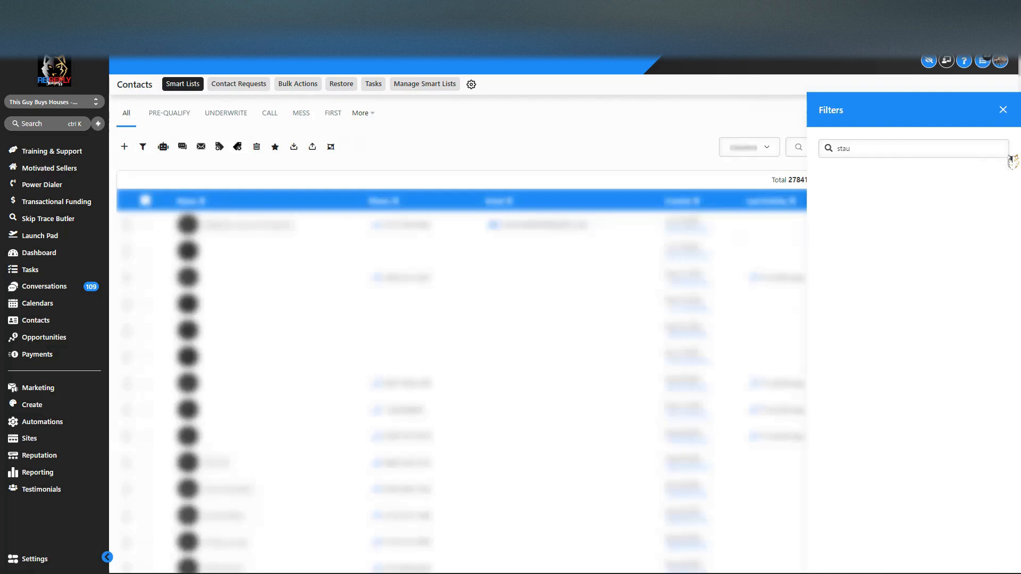
key("BackSpace")
type("t")
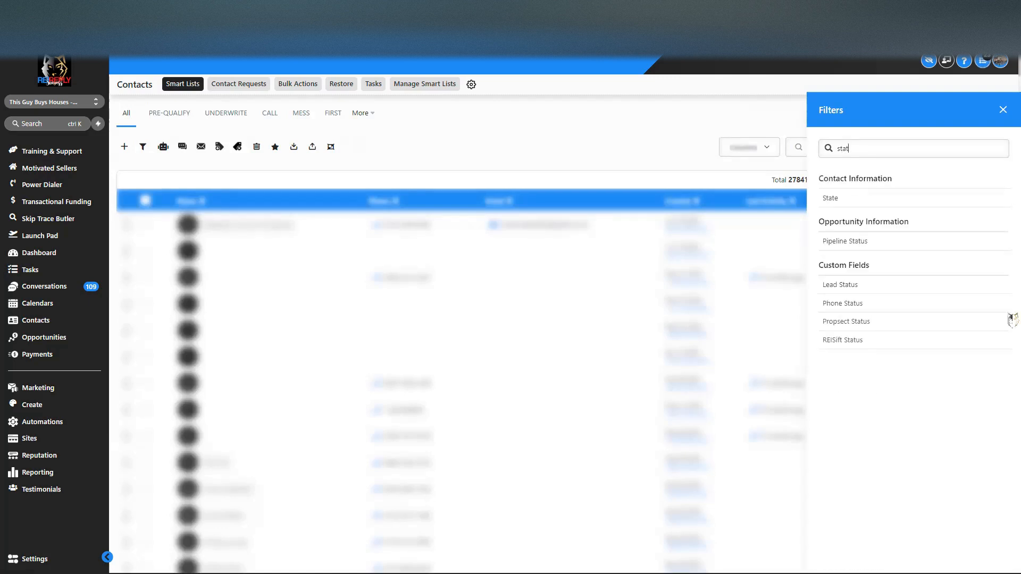
double_click(848, 147)
key("BackSpace")
type("temp")
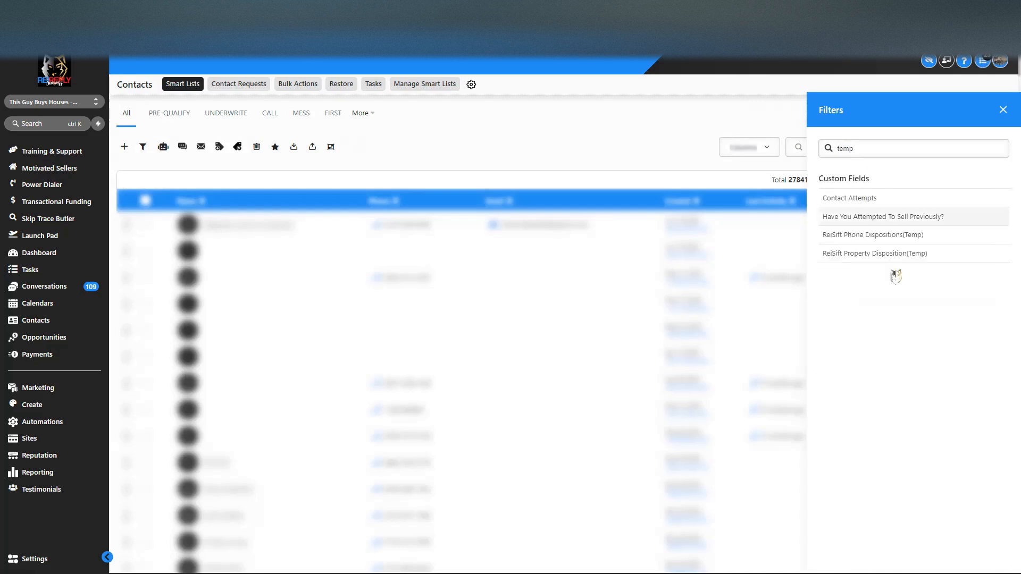
left_click(845, 253)
left_click(926, 210)
left_click(830, 242)
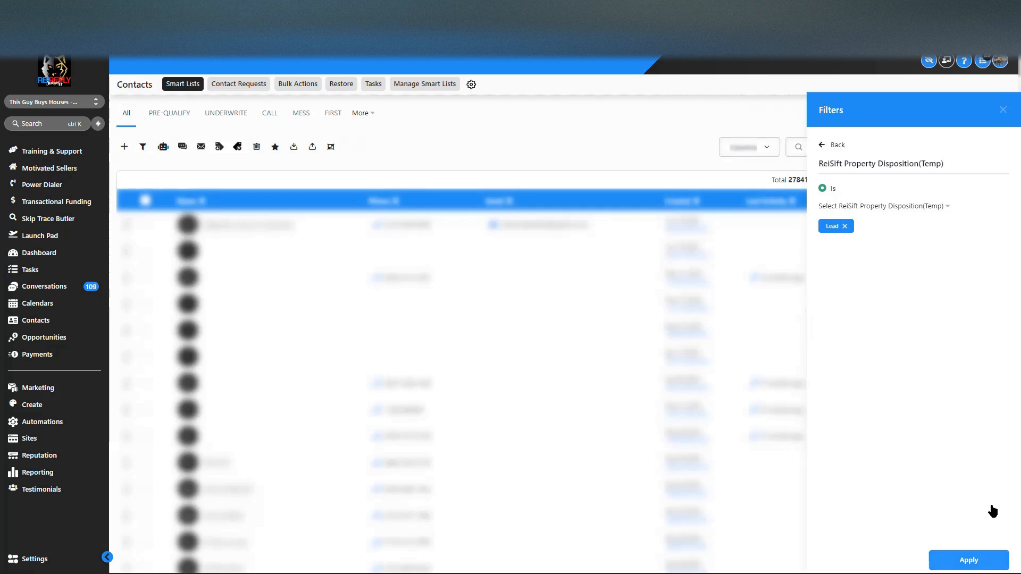
left_click(967, 555)
Step: Save the filtered contacts as a smart list named "Leads(Interested In Selling)" and close the filters
left_click(929, 554)
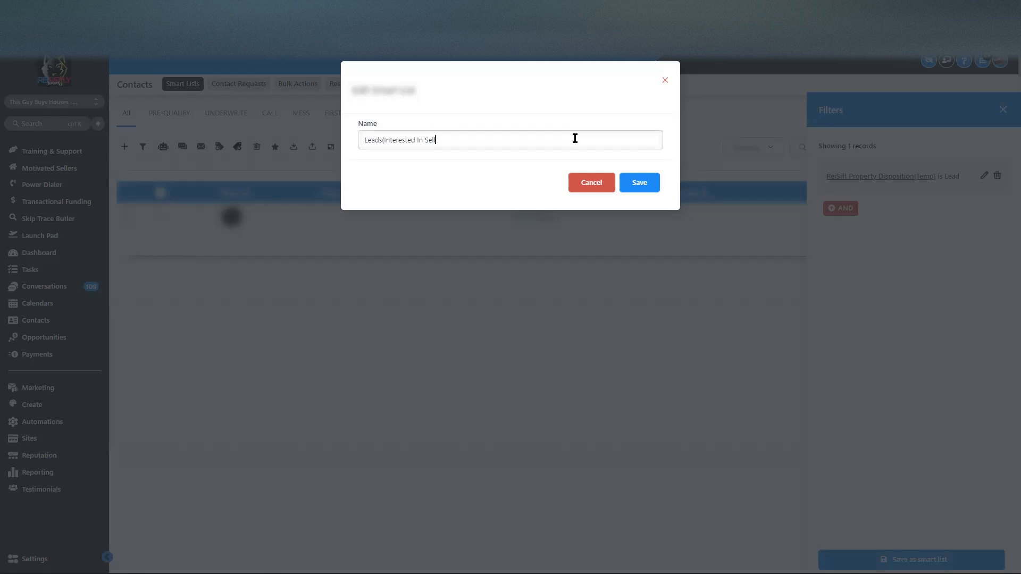
left_click(644, 182)
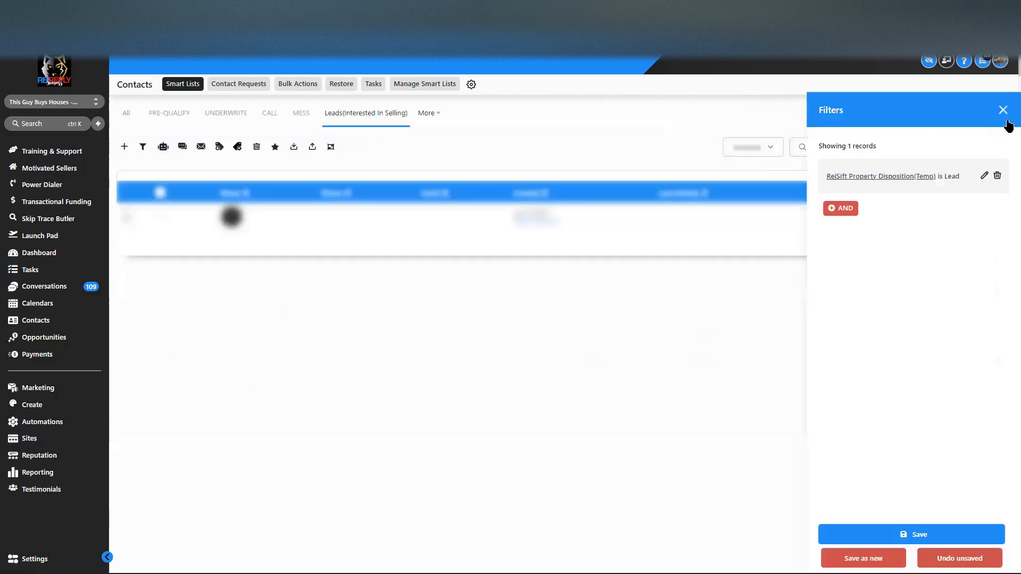
left_click(1004, 110)
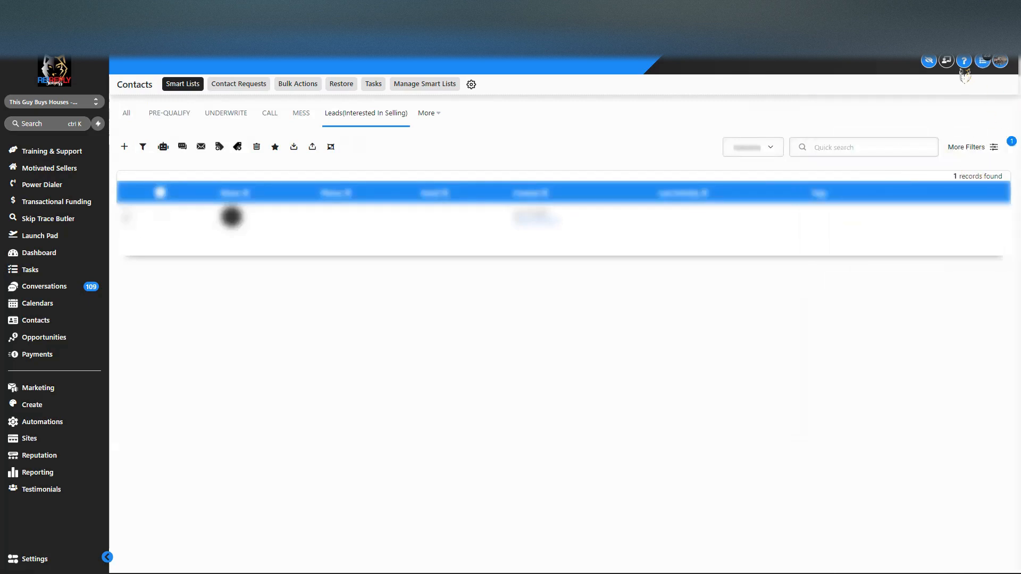
Step: Turn off blurring of the account data and remove the property disposition filter from the smart list
left_click(928, 62)
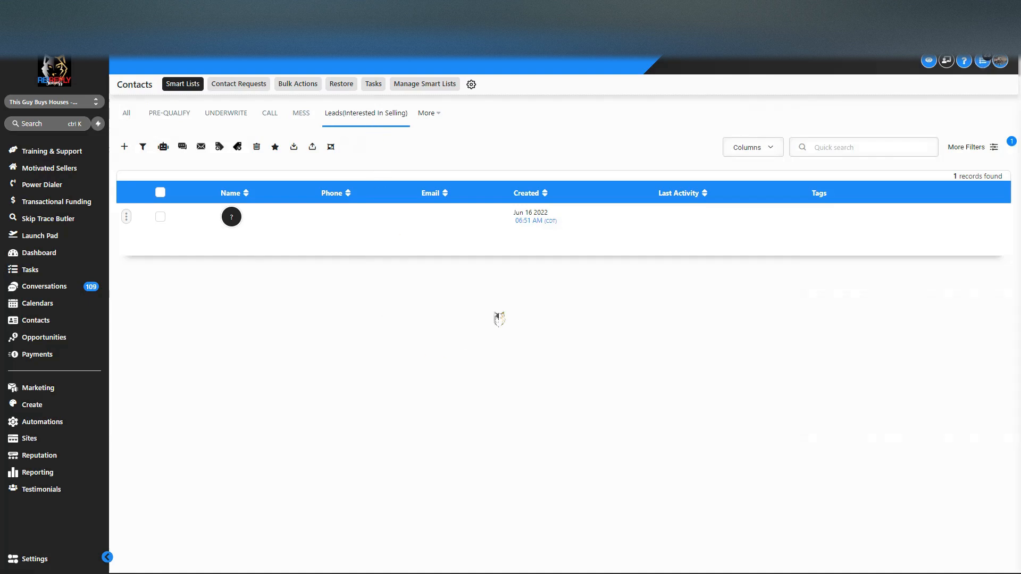
left_click(988, 147)
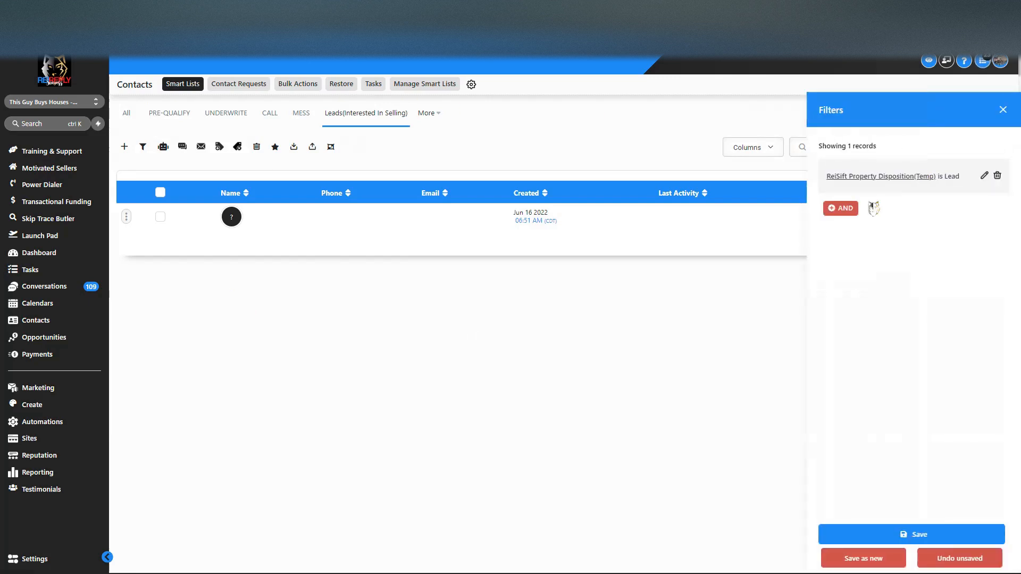
left_click(996, 176)
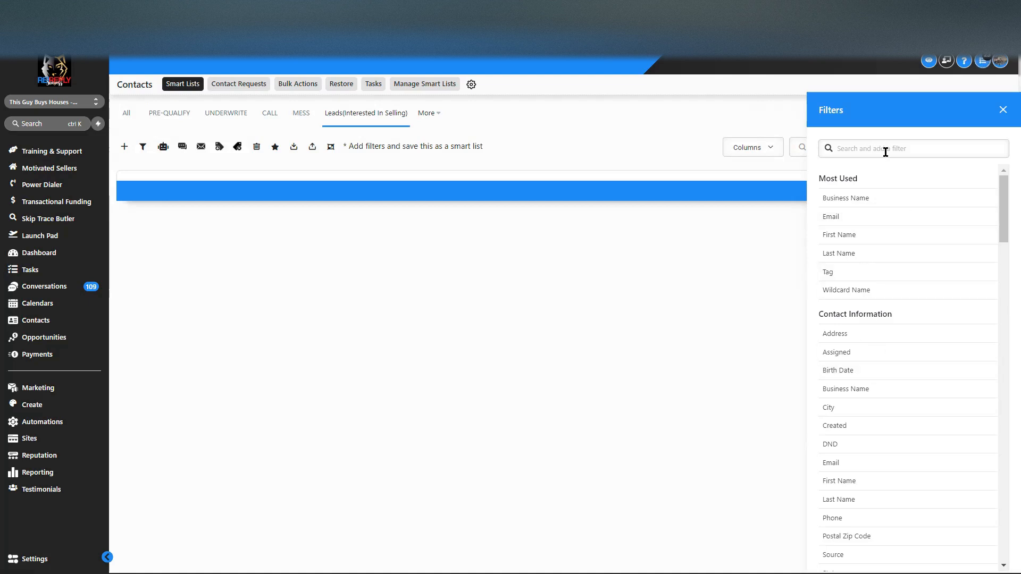
left_click(1004, 110)
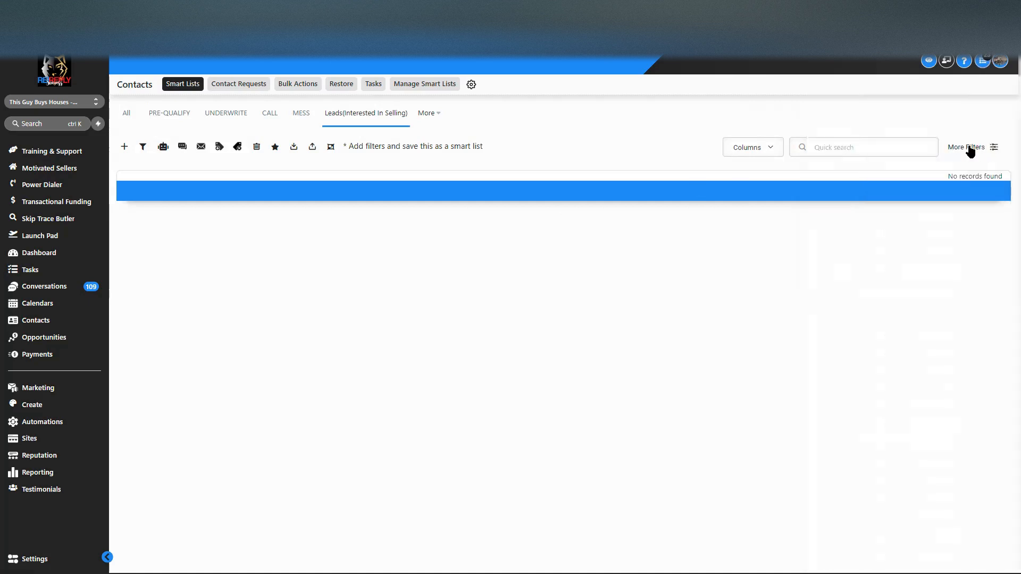
left_click(973, 148)
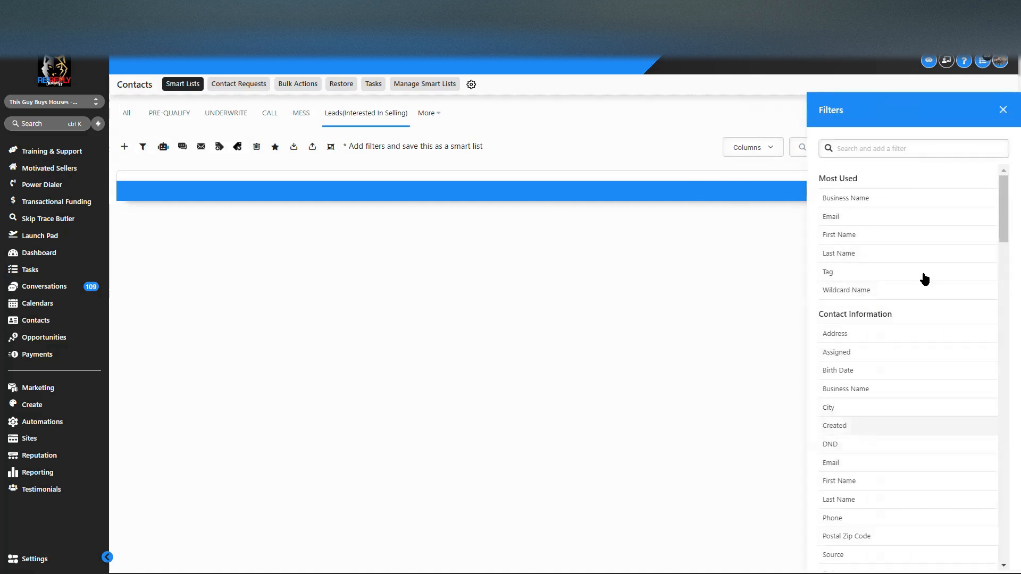
type("temp")
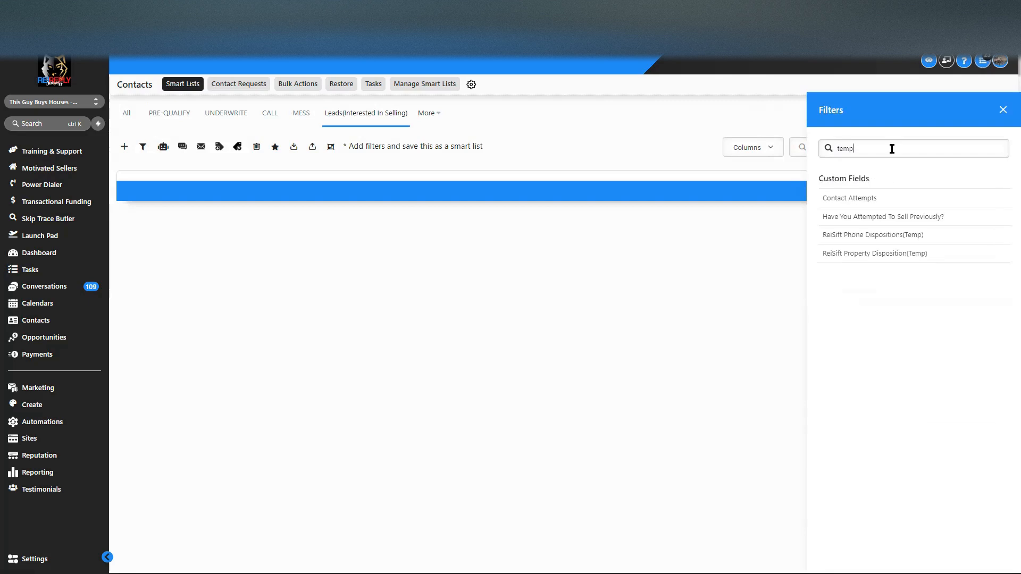
left_click(893, 254)
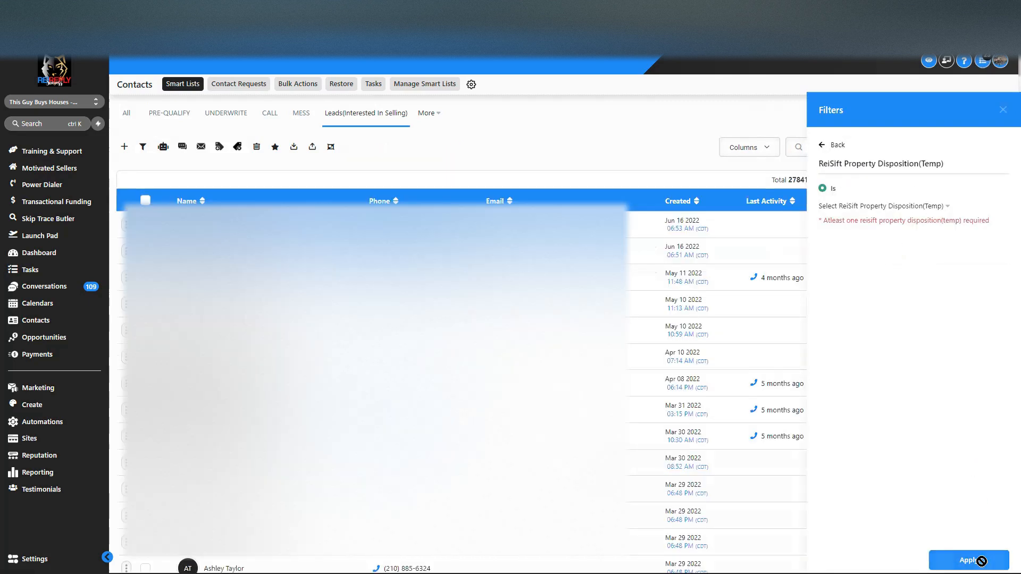
left_click(924, 209)
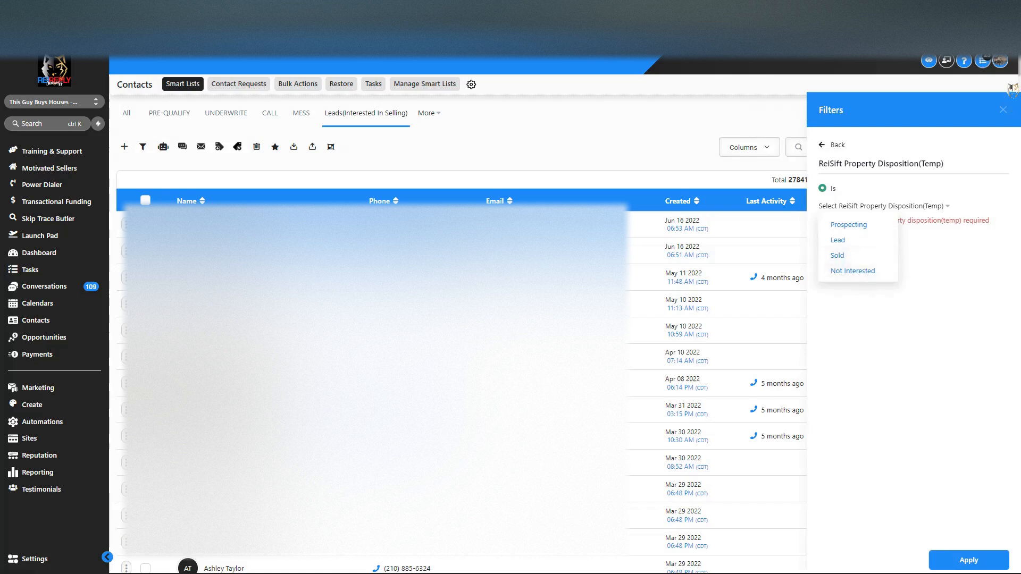
left_click(1003, 110)
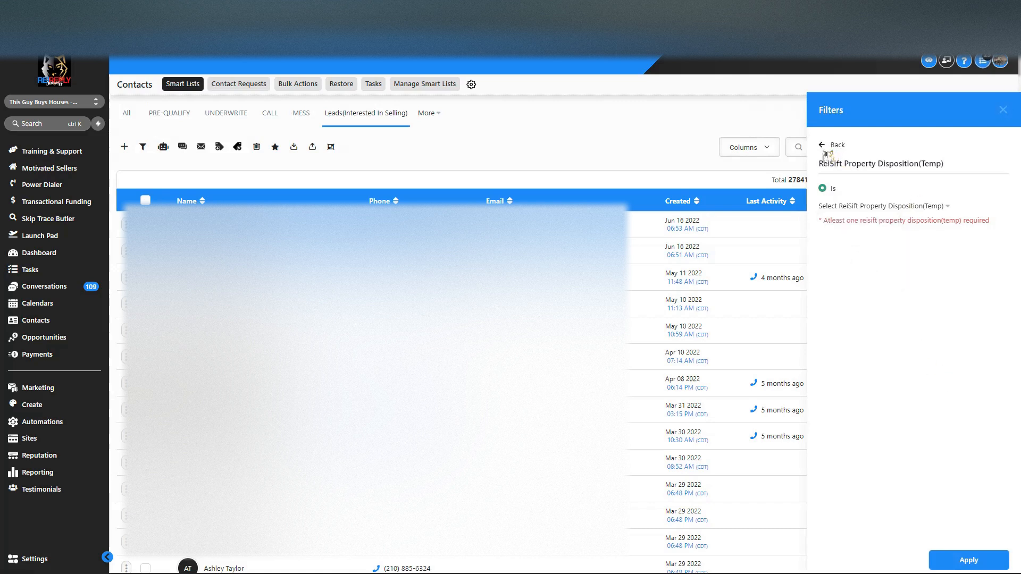
left_click(821, 147)
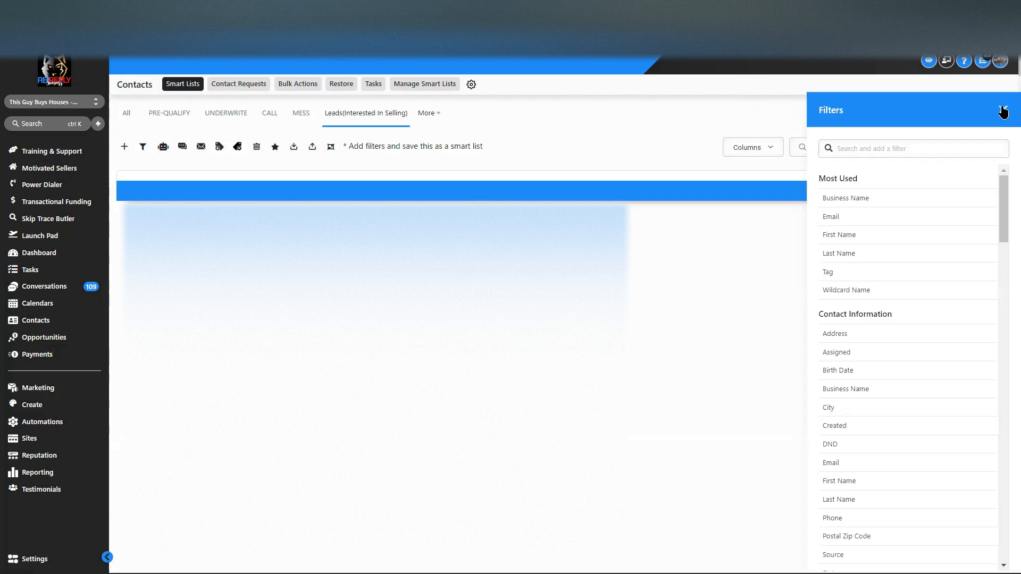
left_click(1003, 110)
Step: Filter the smart list to contacts whose ReiSift Phone Dispositions(Temp) is Correct and save the list
left_click(979, 146)
left_click(896, 147)
type("temo")
key("BackSpace")
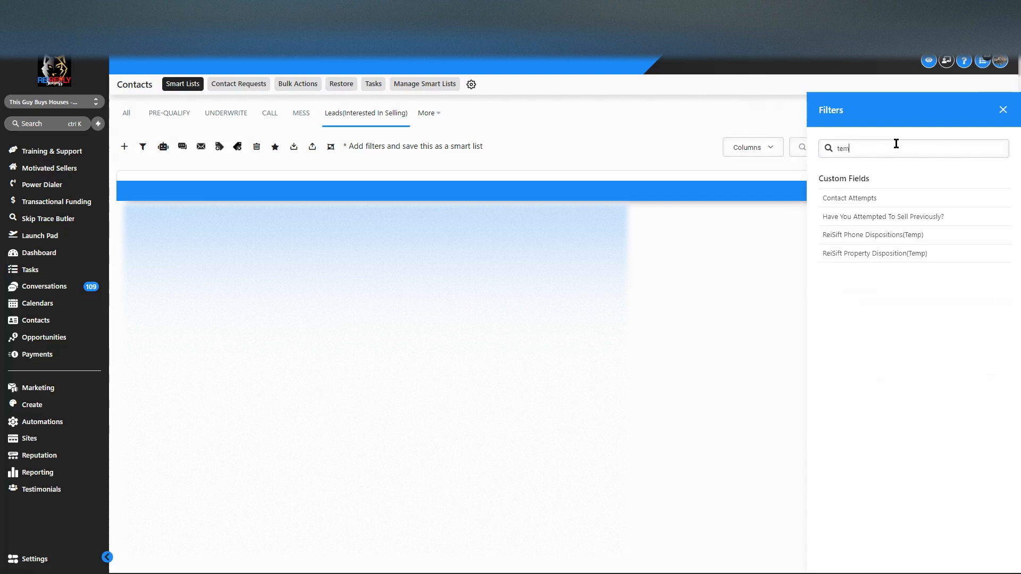
left_click(874, 235)
left_click(879, 206)
left_click(841, 225)
left_click(969, 560)
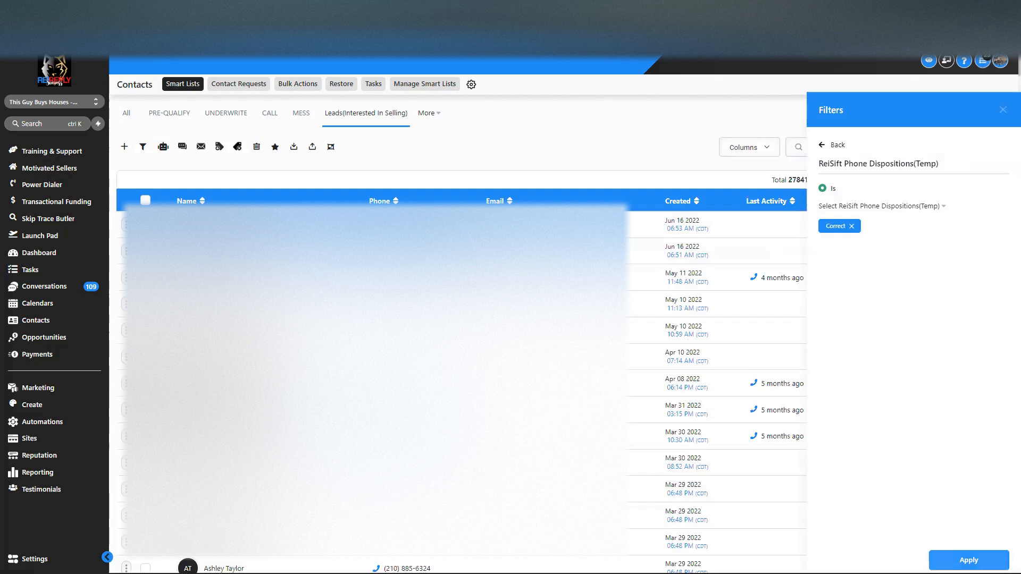
left_click(936, 531)
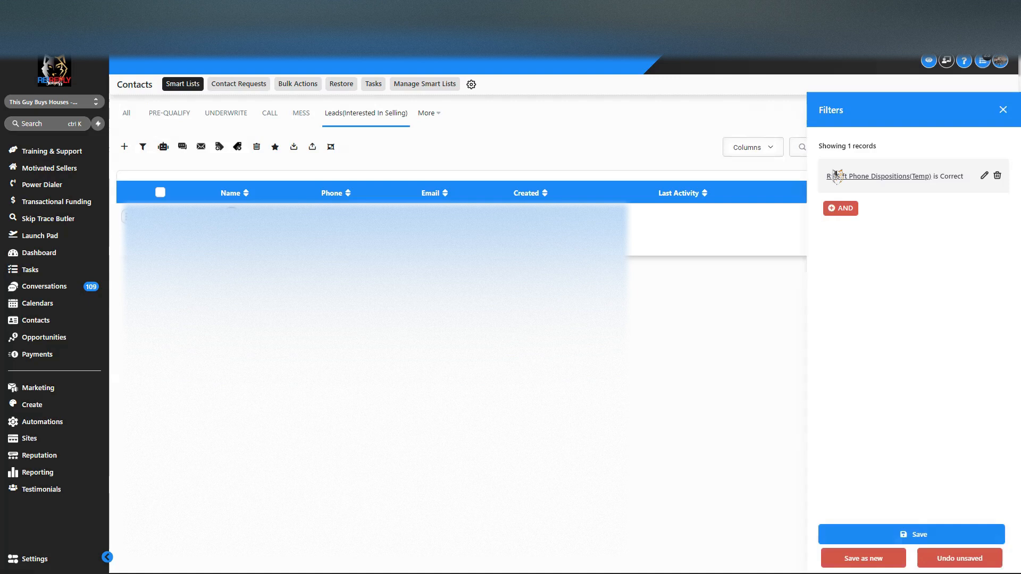
Step: Close the filters and hide the Created, Last Activity and Tags columns in the smart list
left_click(1002, 110)
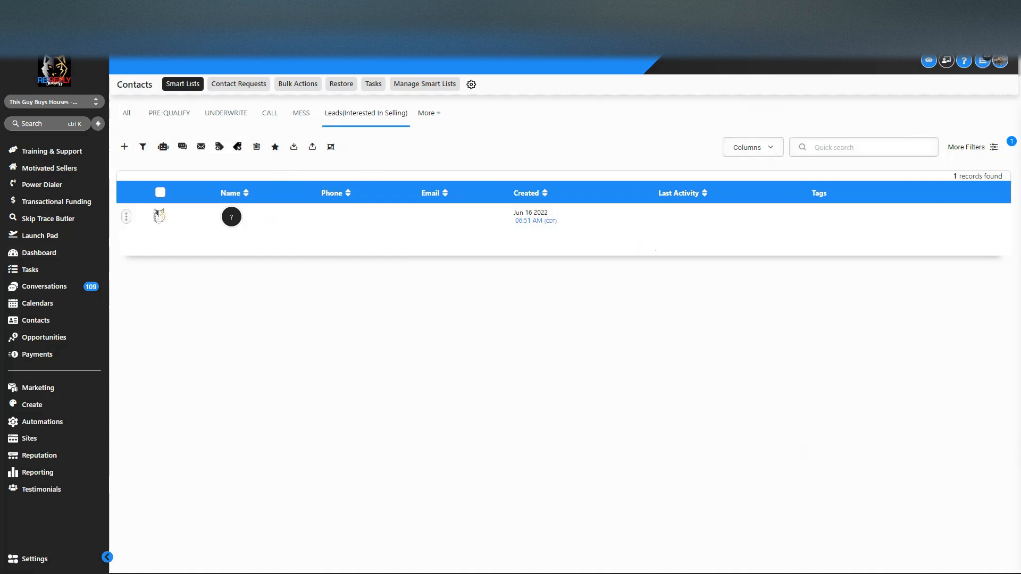
left_click(768, 149)
left_click(761, 186)
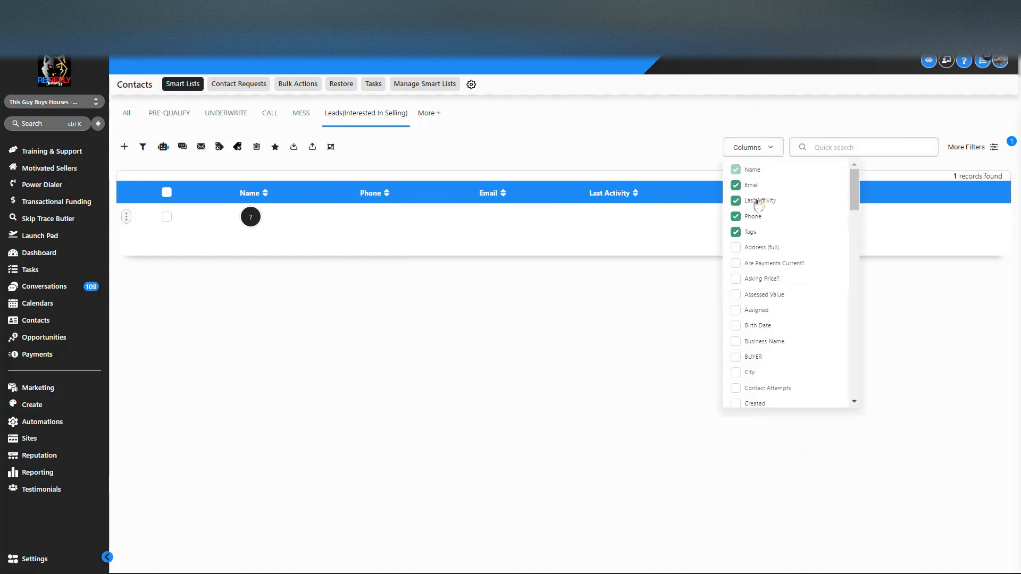
left_click(759, 203)
left_click(752, 218)
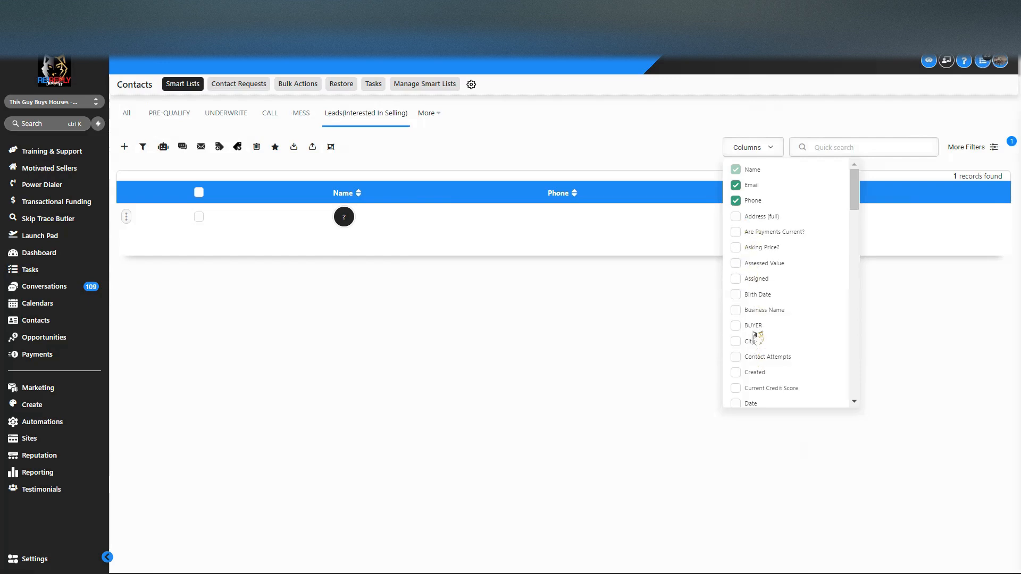
Step: Find the temporary disposition fields among the available columns and show ReiSift Phone Dispositions(Temp) and ReiSift Property Disposition(Temp)
scroll(751, 349, "down", 4)
scroll(755, 351, "up", 4)
key("ctrl+f")
type("temp")
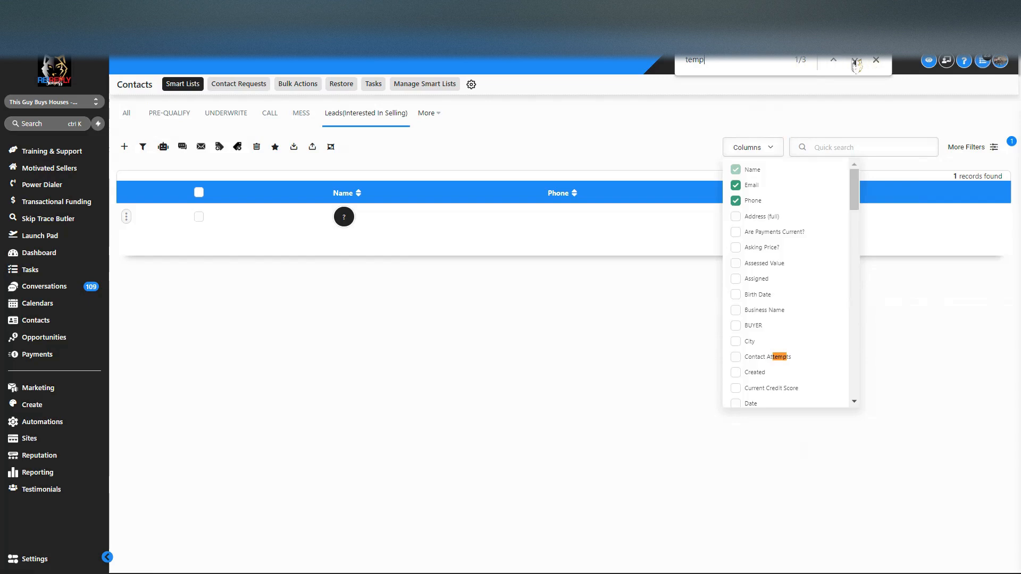
left_click(855, 60)
left_click(855, 60)
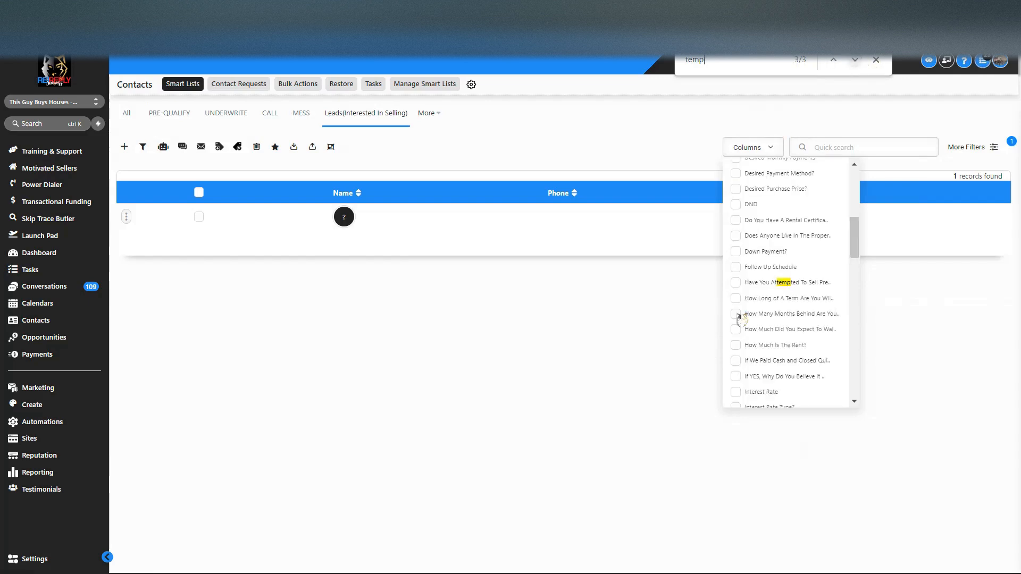
scroll(740, 316, "down", 10)
scroll(740, 316, "up", 5)
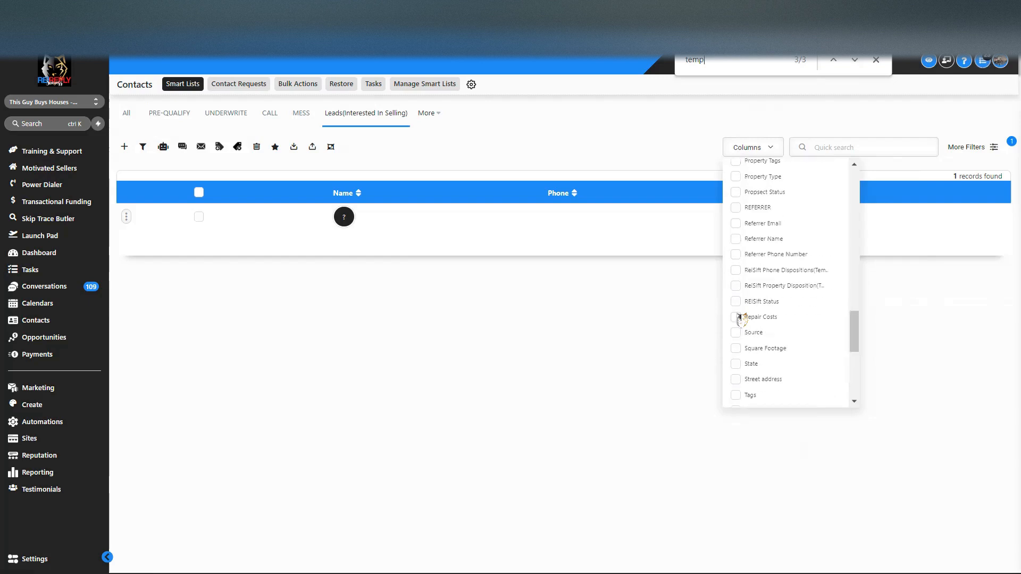
left_click(792, 273)
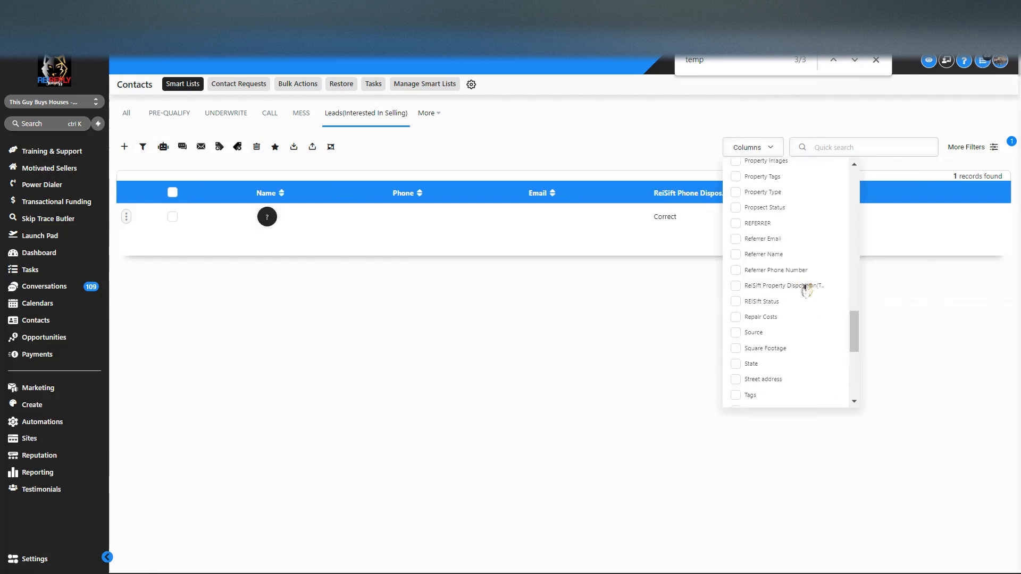
left_click(784, 287)
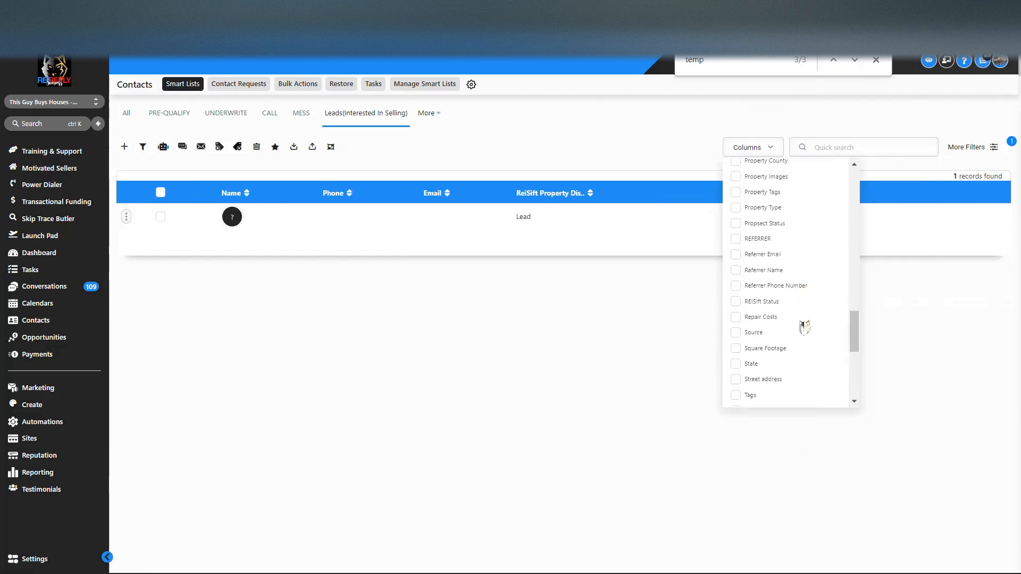
left_click(875, 59)
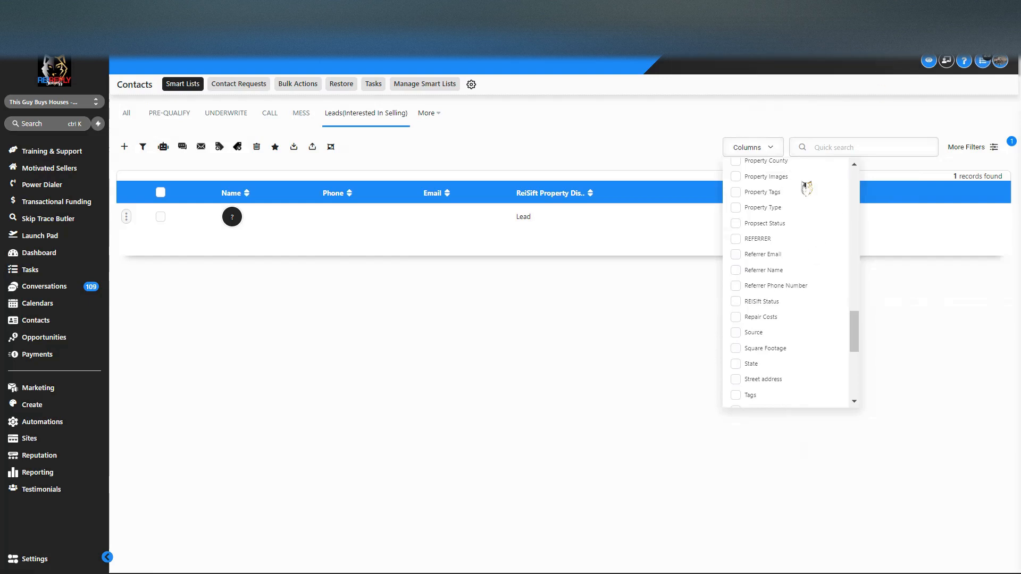
left_click(752, 155)
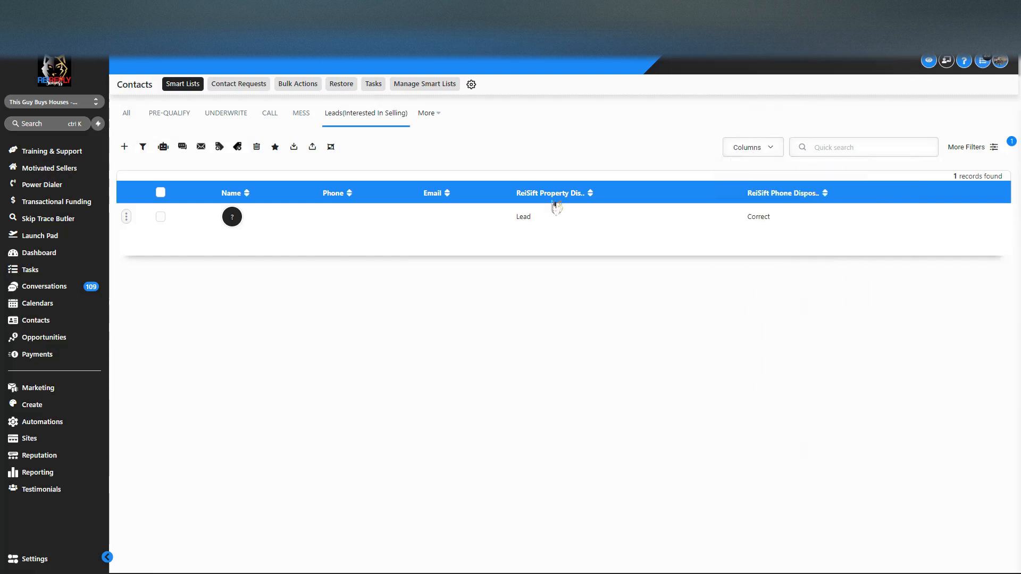
Step: Save the new column layout to the Leads(Interested In Selling) smart list and close the filters
left_click(770, 155)
left_click(673, 150)
left_click(991, 147)
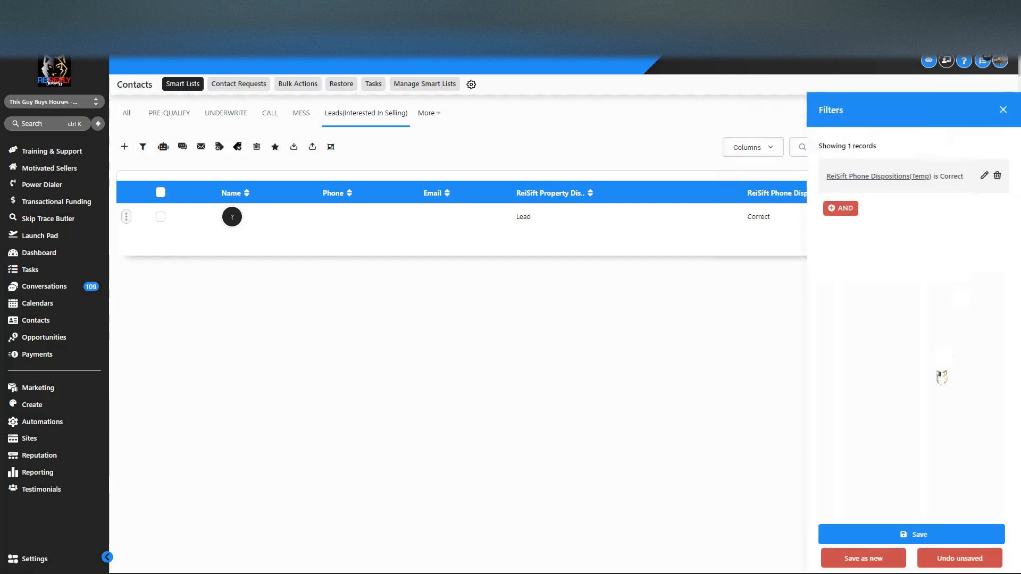
left_click(911, 542)
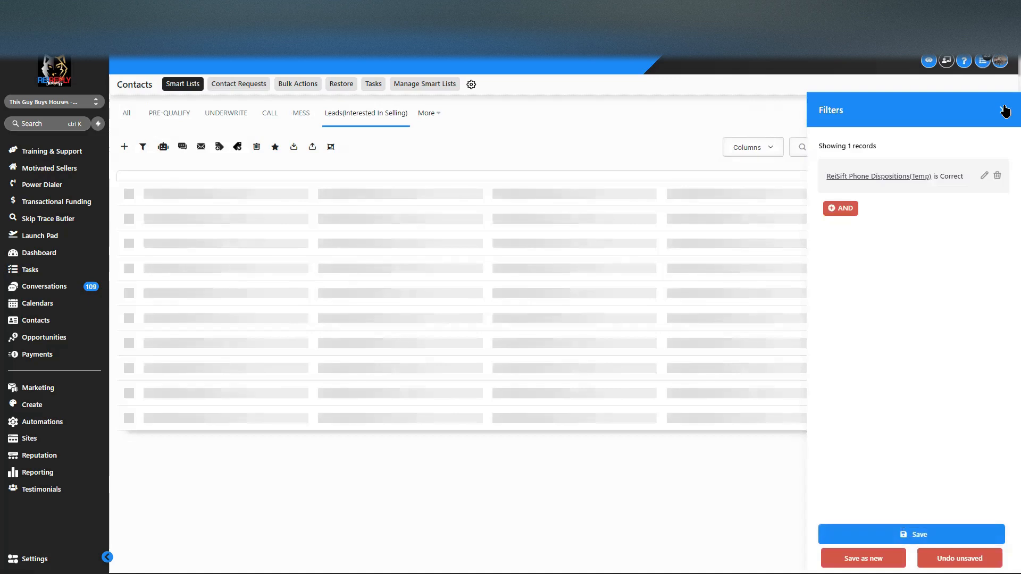
left_click(1003, 110)
left_click(302, 115)
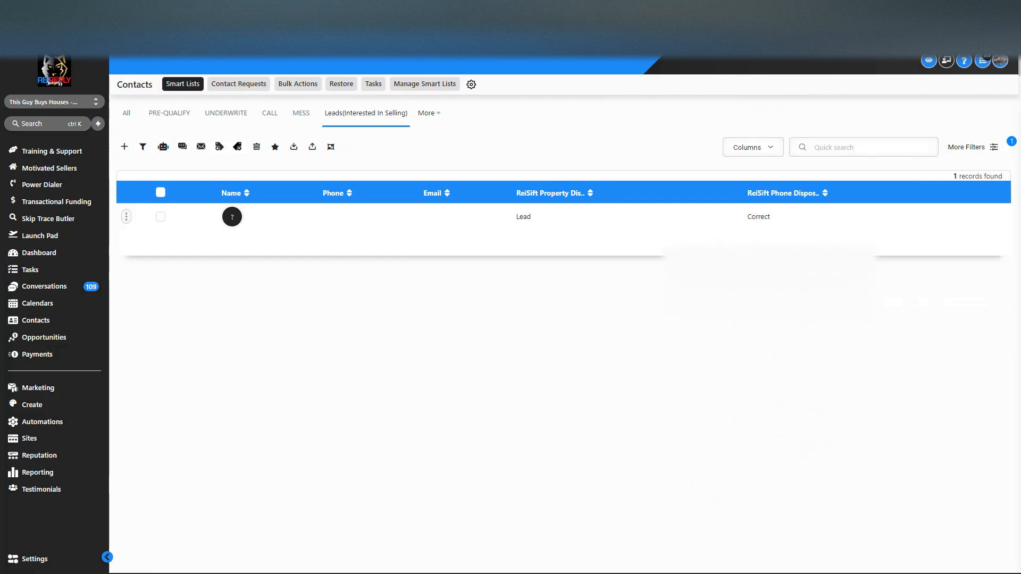
Step: Switch to REISift, start a file upload for updating data and show the available update options
key("ctrl+Tab")
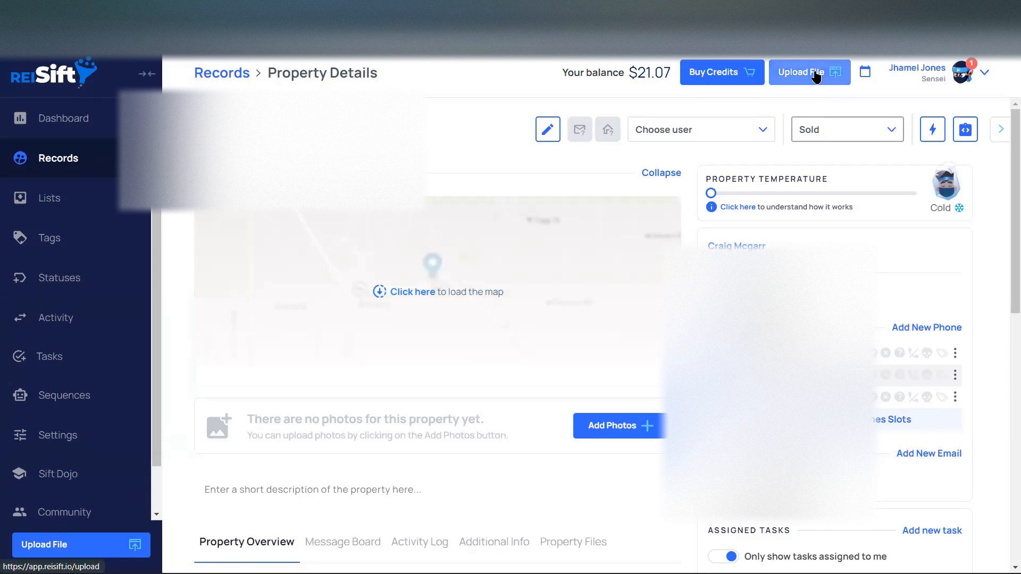
left_click(834, 83)
left_click(351, 198)
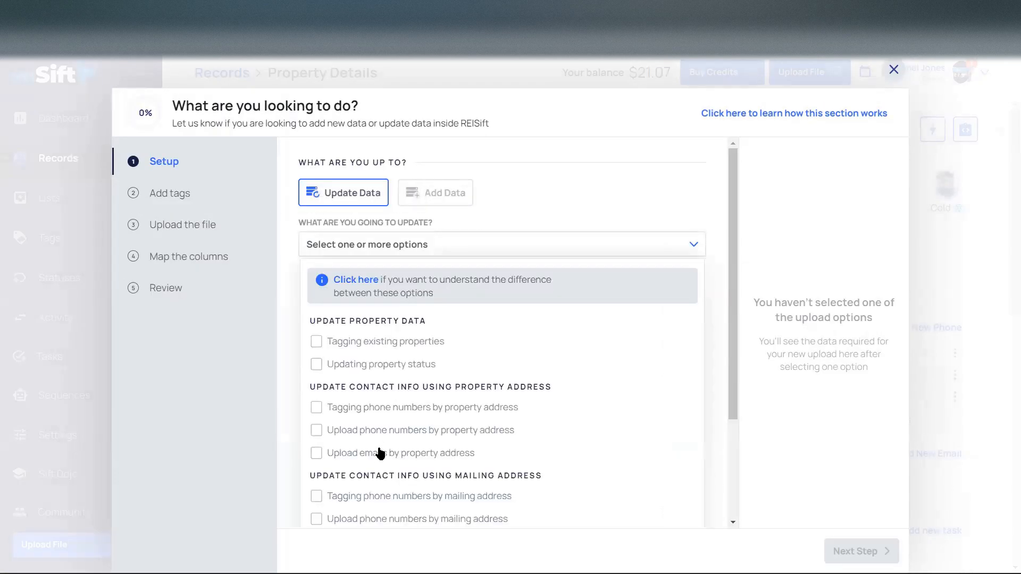
scroll(381, 376, "down", 3)
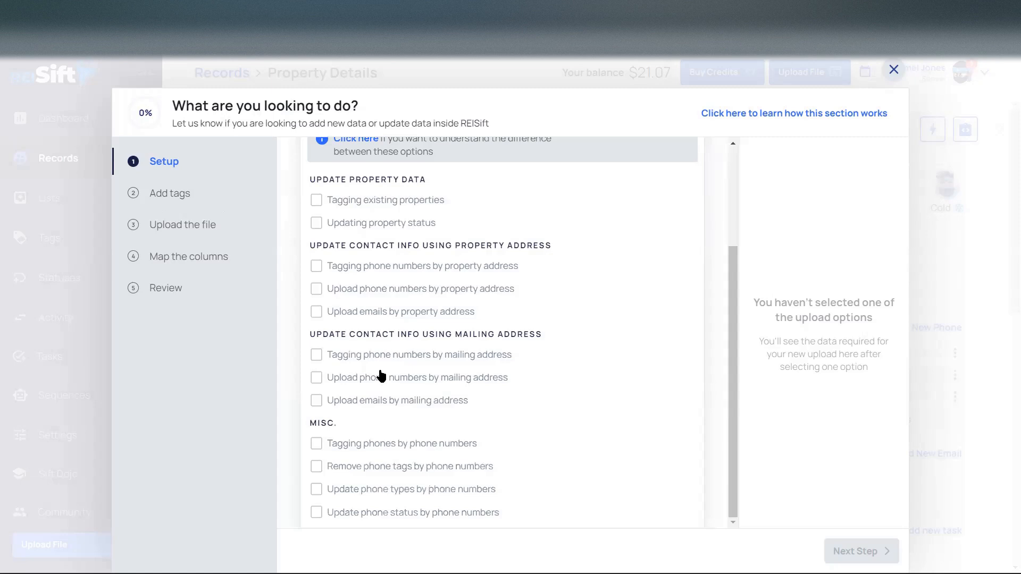
Step: Try Updating property status together with Upload phone numbers by property address, and clear both options
left_click(316, 223)
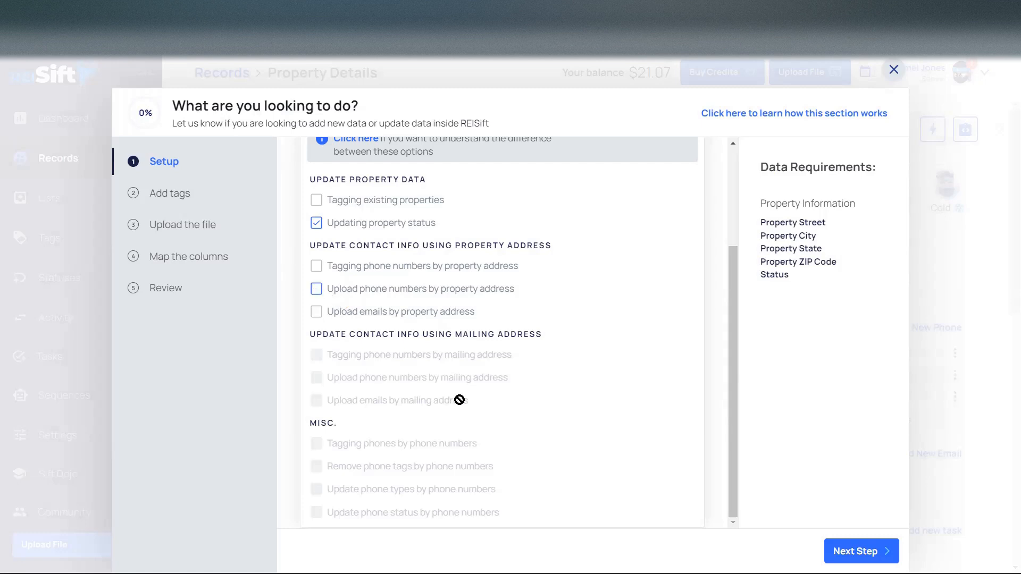
left_click(316, 223)
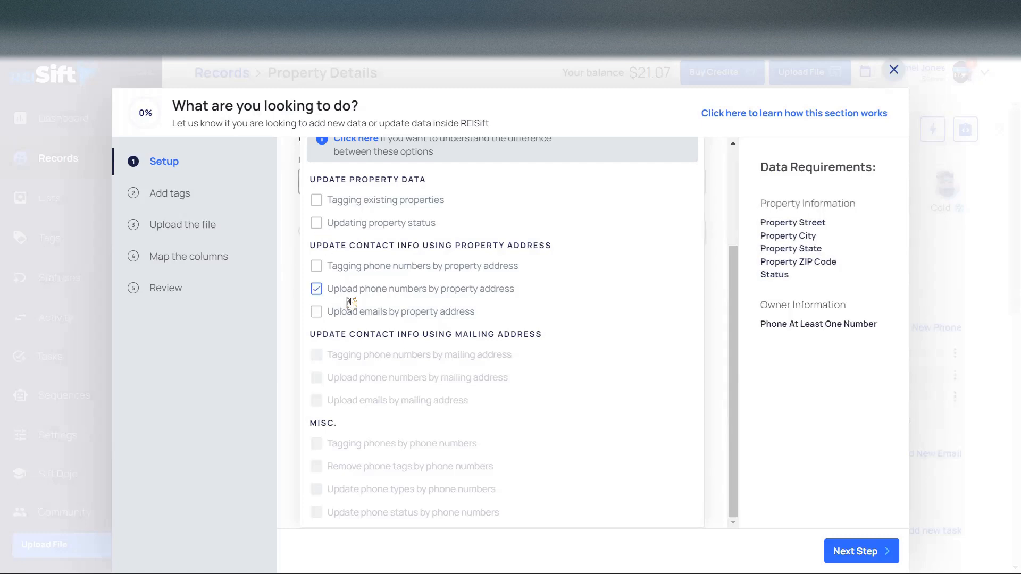
left_click(317, 289)
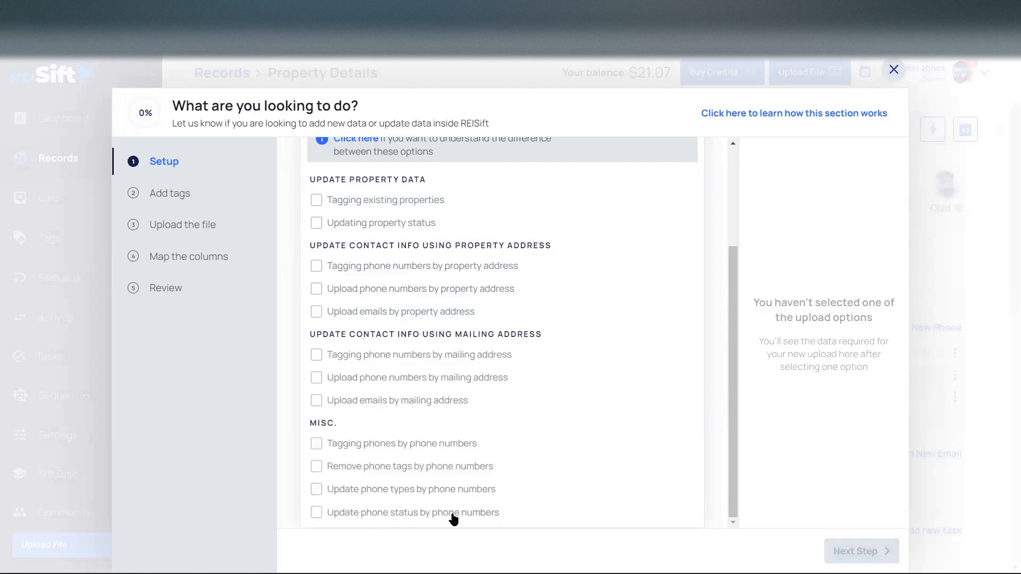
Step: Try Update phone status by phone numbers together with Tagging phones by phone numbers, and clear both options
left_click(316, 512)
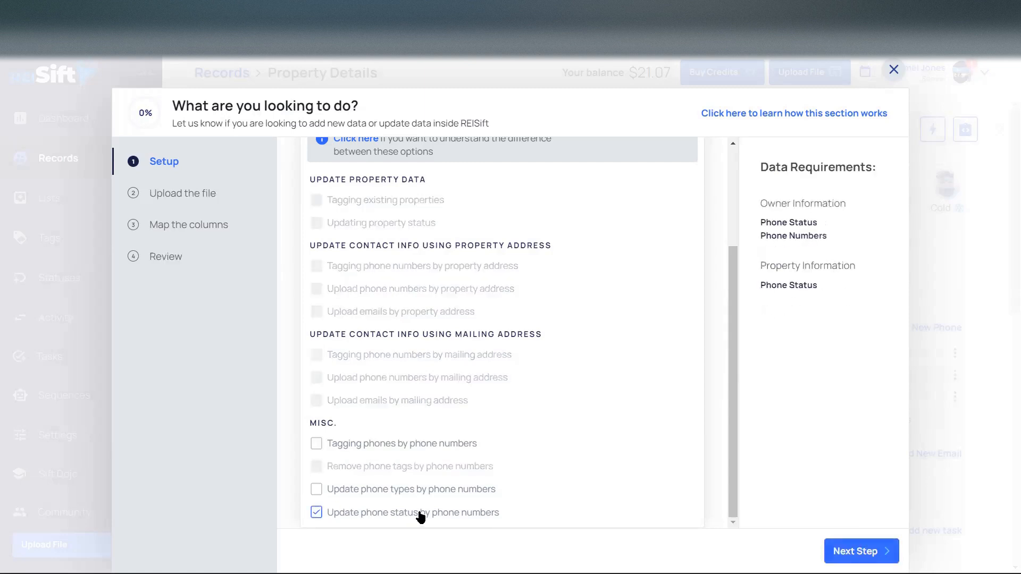
left_click(316, 444)
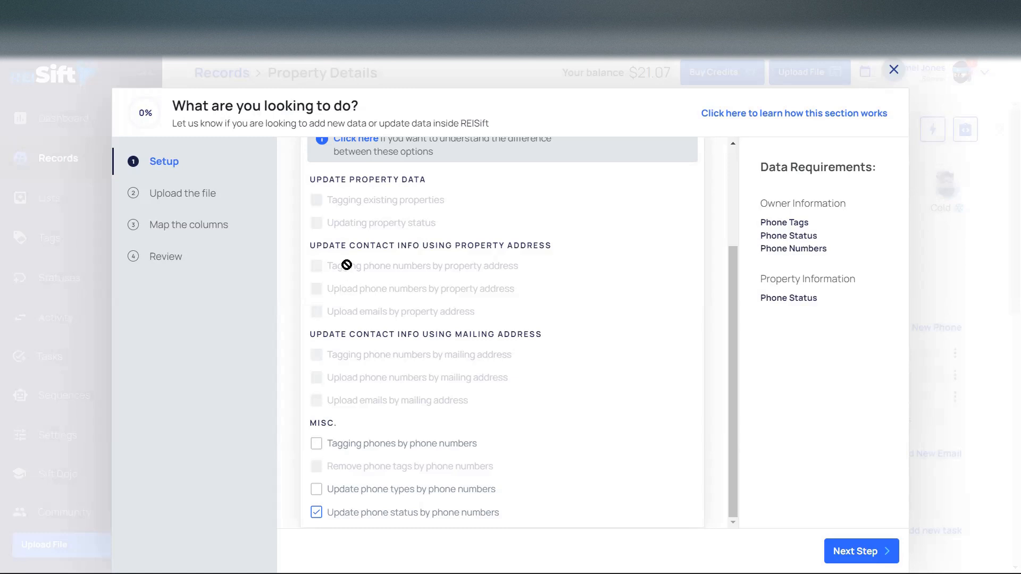
left_click(316, 512)
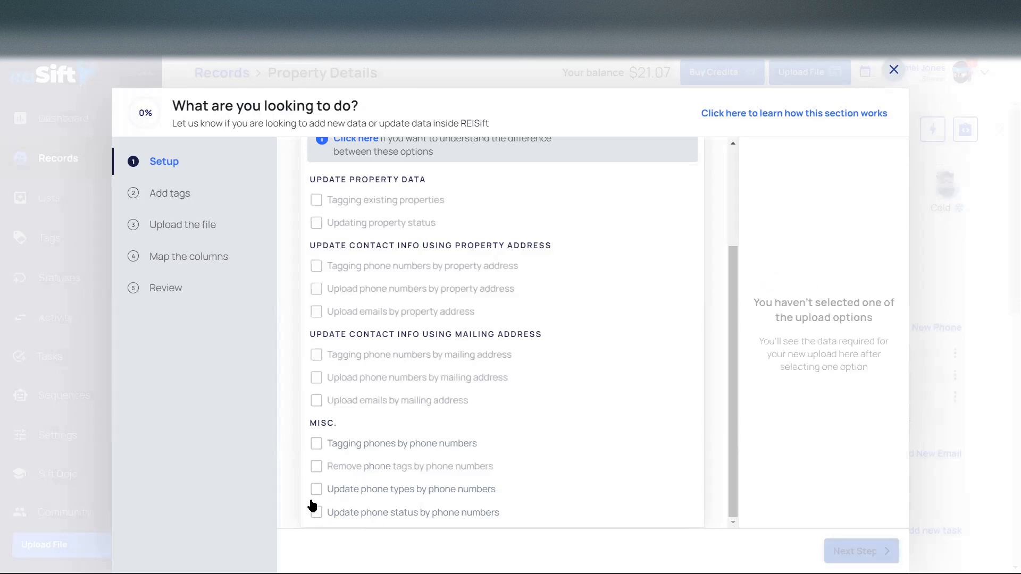
Step: Select Updating property status for the upload and try to add Update phone status by phone numbers
left_click(316, 223)
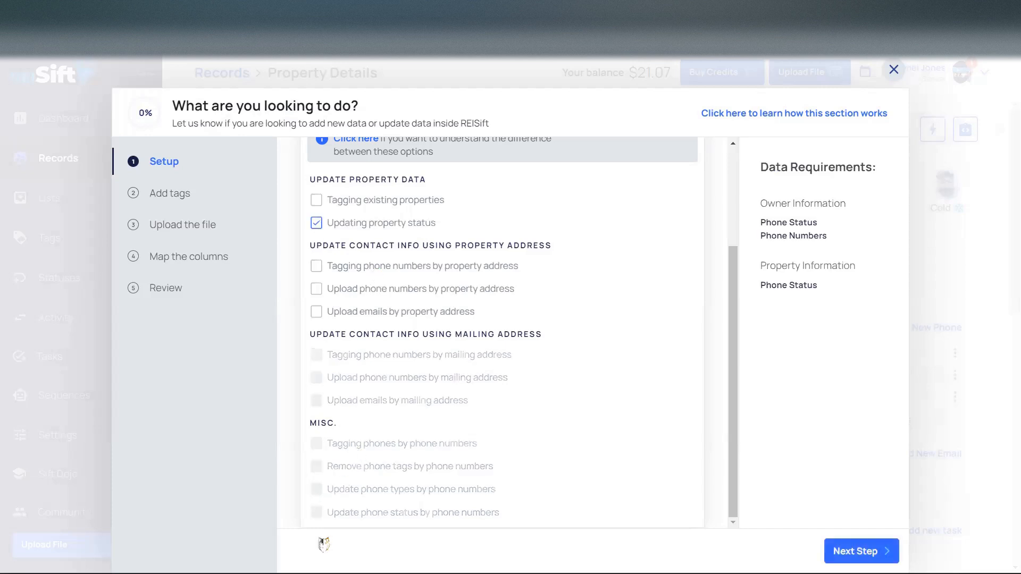
triple_click(316, 511)
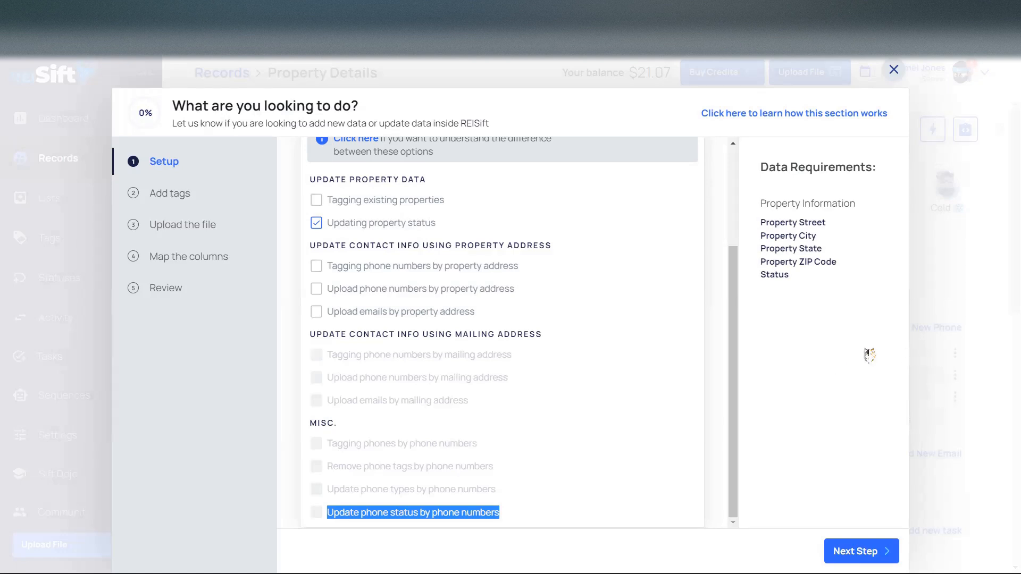
left_click(465, 513)
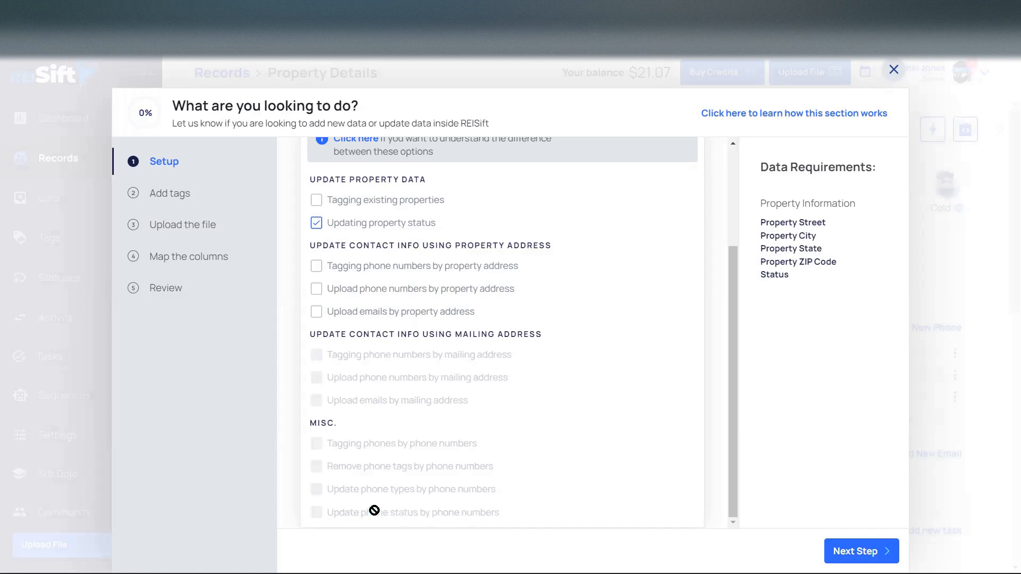